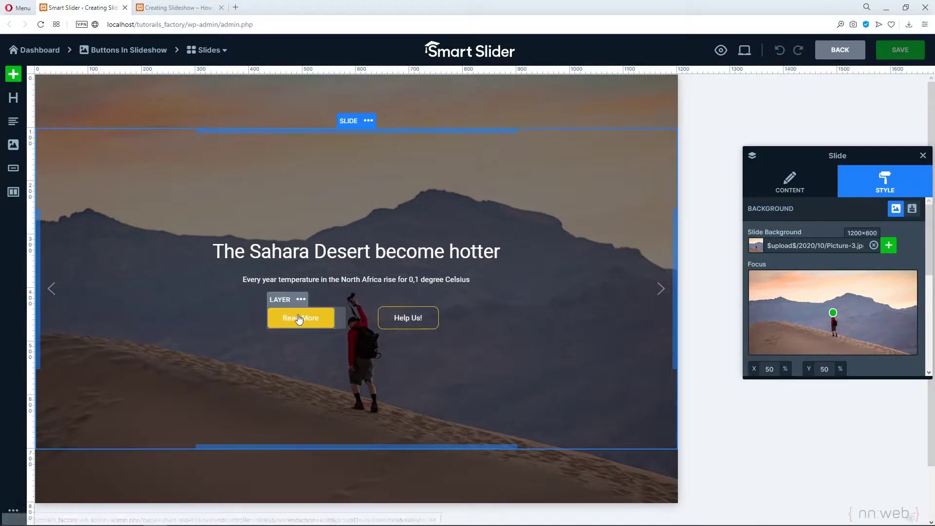
# On the live page, flip the finished slider to the previous and next slides.
pyautogui.click(174, 8)
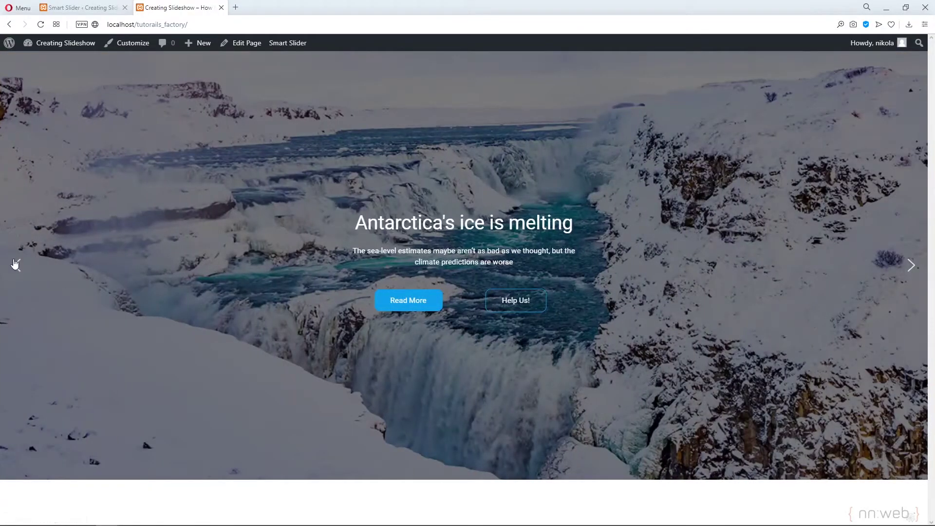
pyautogui.click(15, 265)
pyautogui.click(914, 267)
# Back in the editor, preview the Sahara Desert slide in the mobile layout.
pyautogui.click(80, 7)
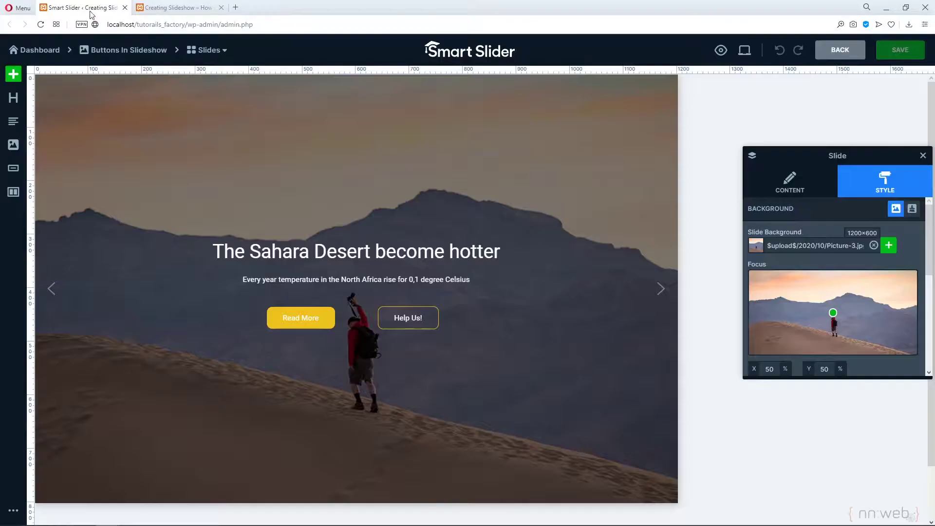
pyautogui.moveTo(743, 54)
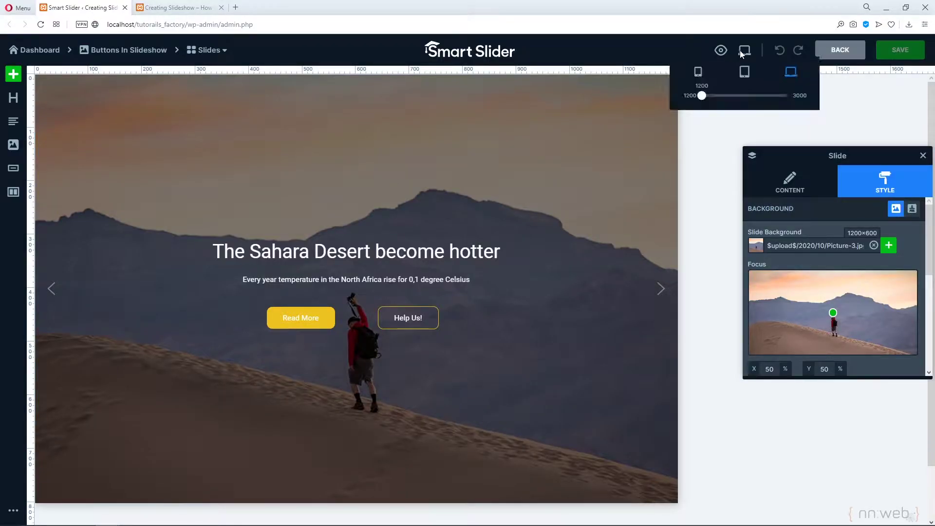
pyautogui.click(697, 72)
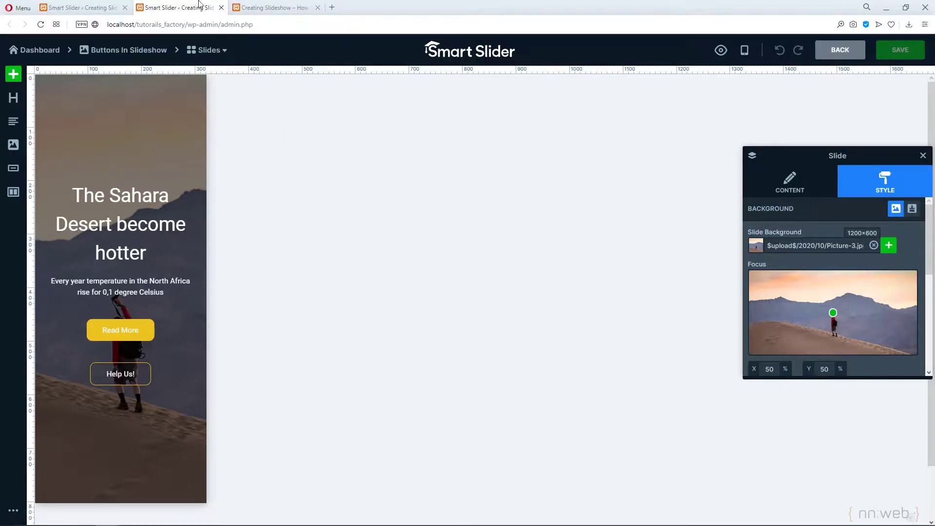
# Close both extra tabs and reach the Smart Slider project list via the WordPress Dashboard.
pyautogui.click(222, 8)
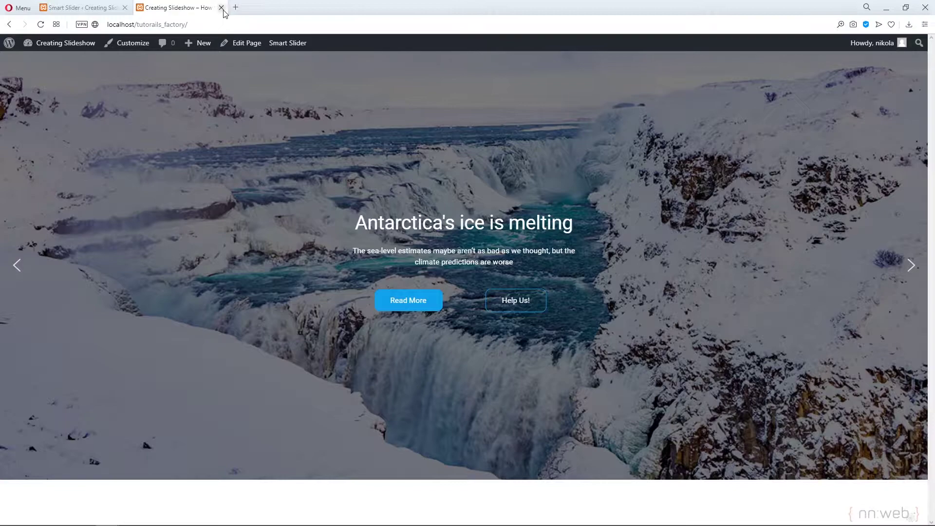
pyautogui.click(222, 8)
pyautogui.moveTo(45, 73)
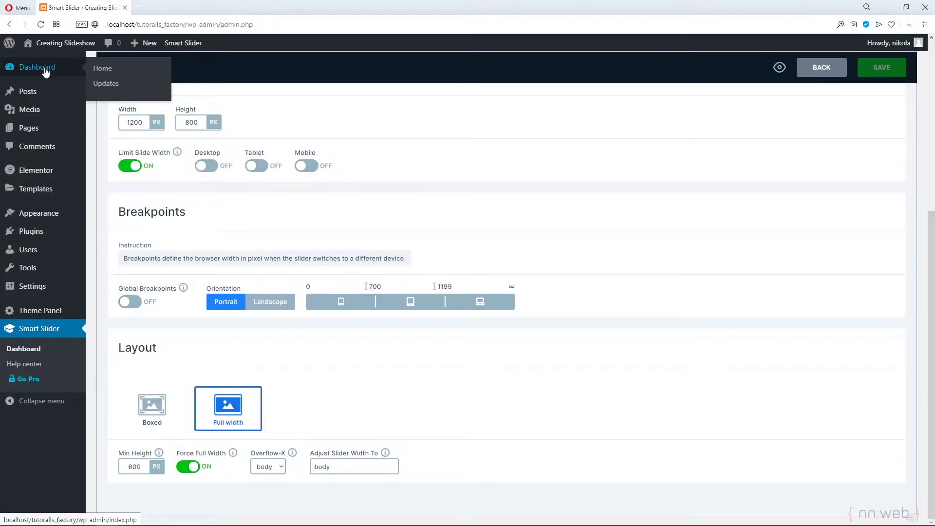
pyautogui.click(21, 72)
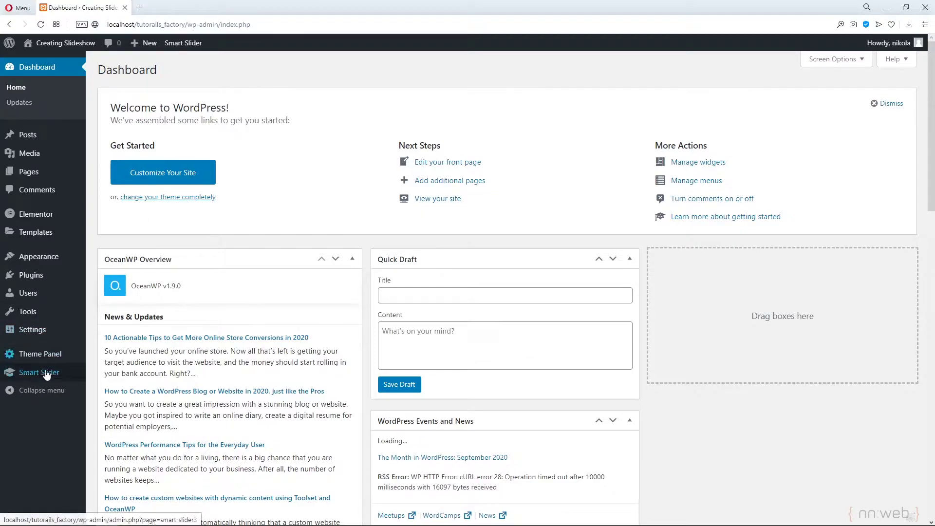
pyautogui.moveTo(45, 376)
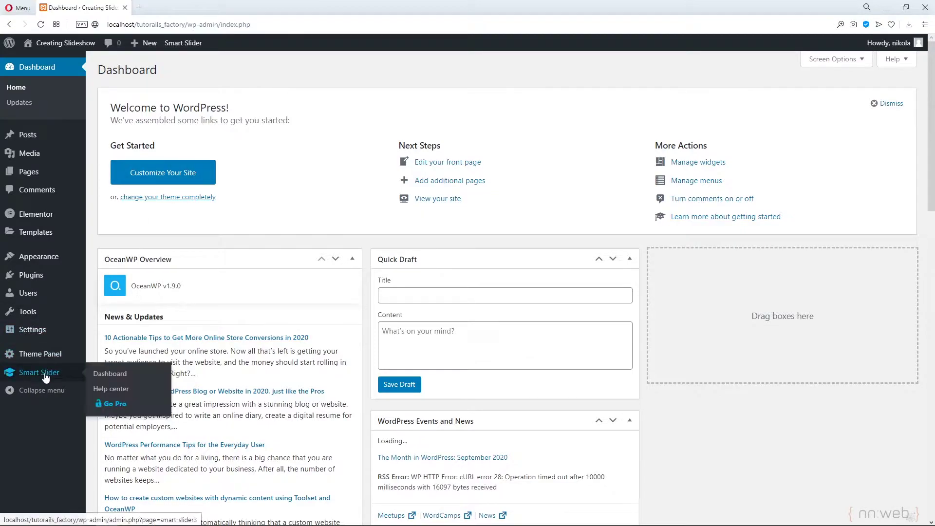
pyautogui.click(105, 375)
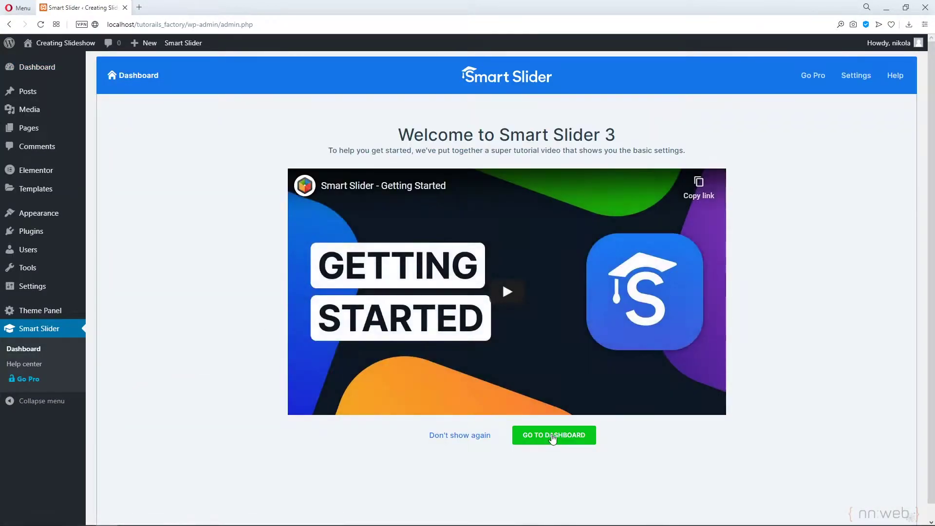
pyautogui.click(534, 436)
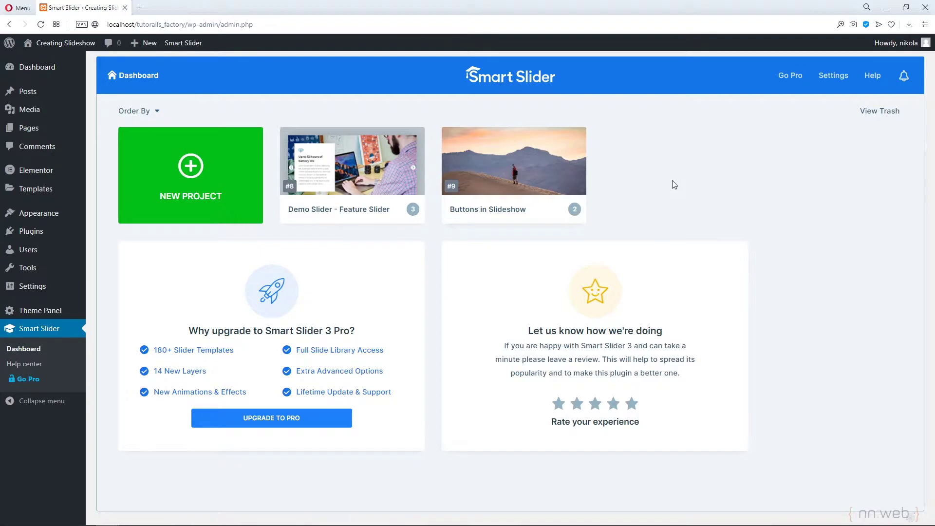
# Create a blank project named 'Two Buttons' with the Full width layout at 1200×600.
pyautogui.click(178, 167)
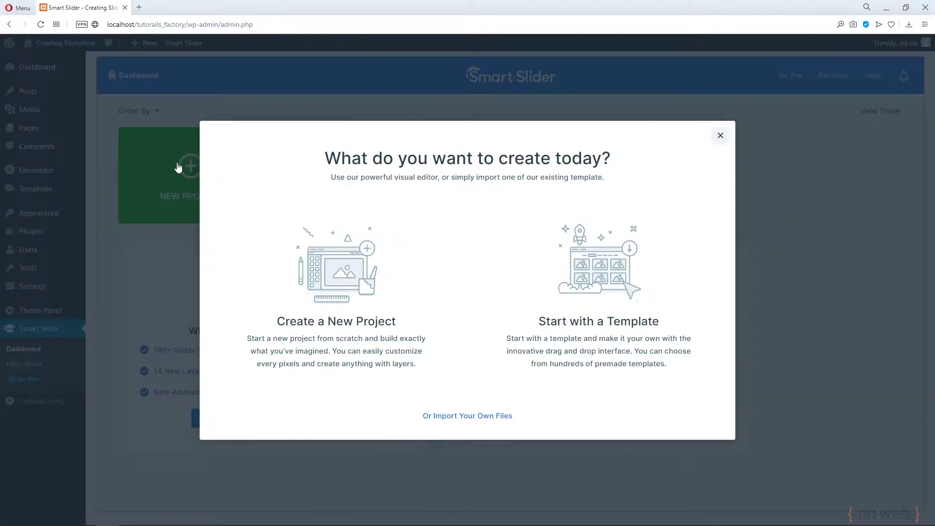
pyautogui.click(353, 289)
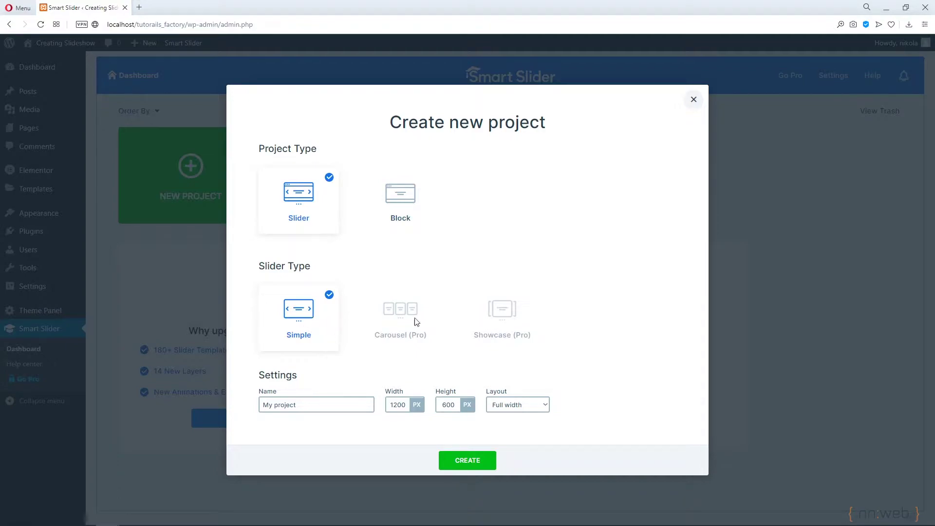
pyautogui.moveTo(326, 399); pyautogui.dragTo(243, 403)
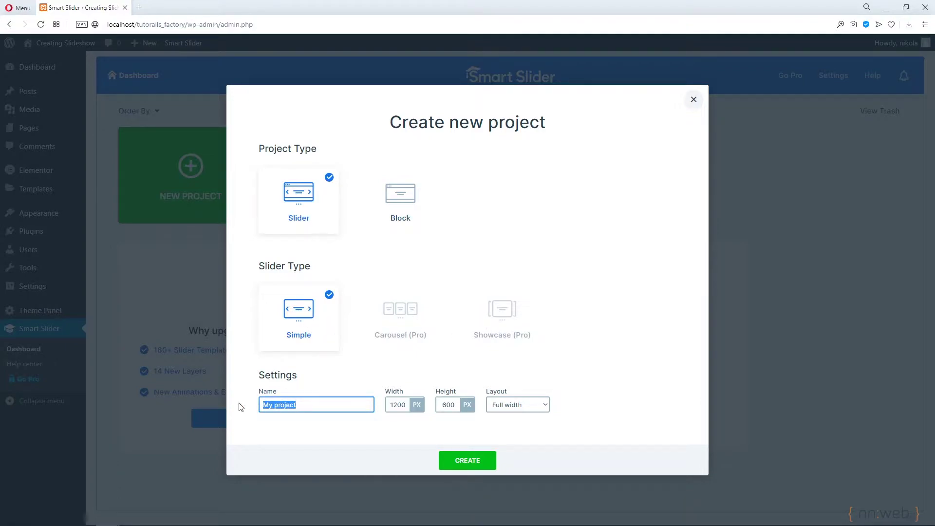
pyautogui.write('Two Buttons')
pyautogui.click(525, 407)
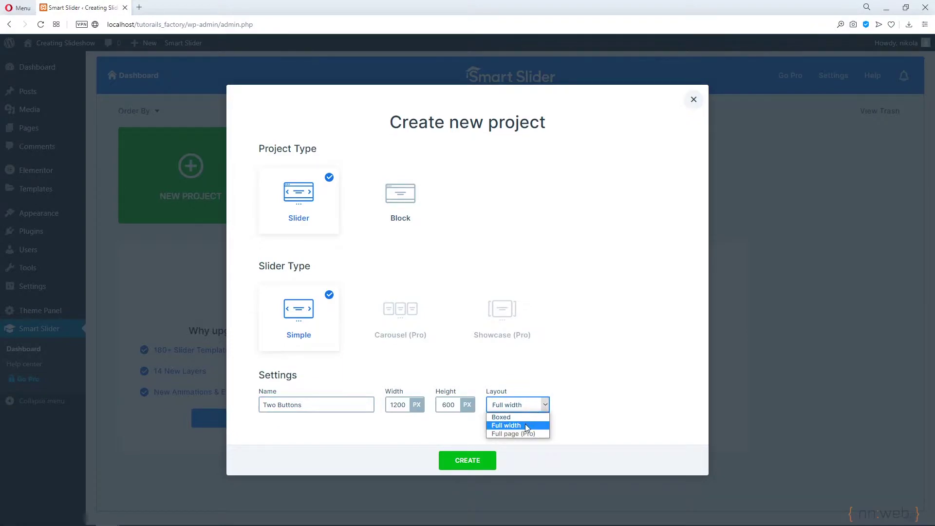
pyautogui.click(525, 426)
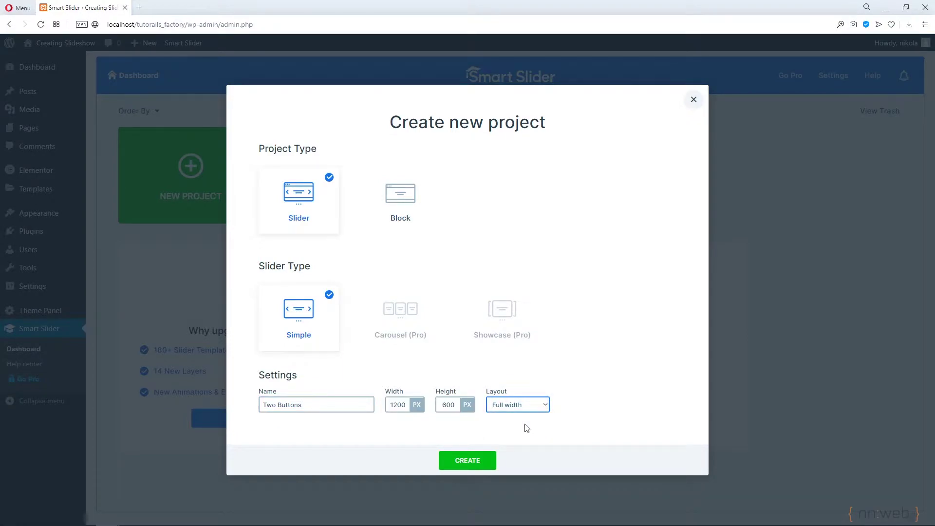
pyautogui.click(476, 461)
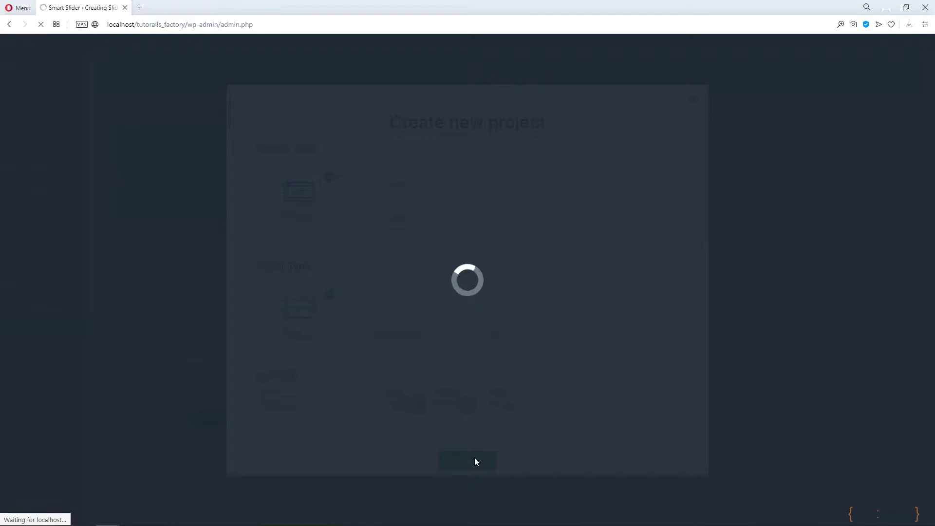
# Add an image slide to Two Buttons using the desert photo Picture-3 from the Media Library.
pyautogui.scroll(-5, 360, 358)
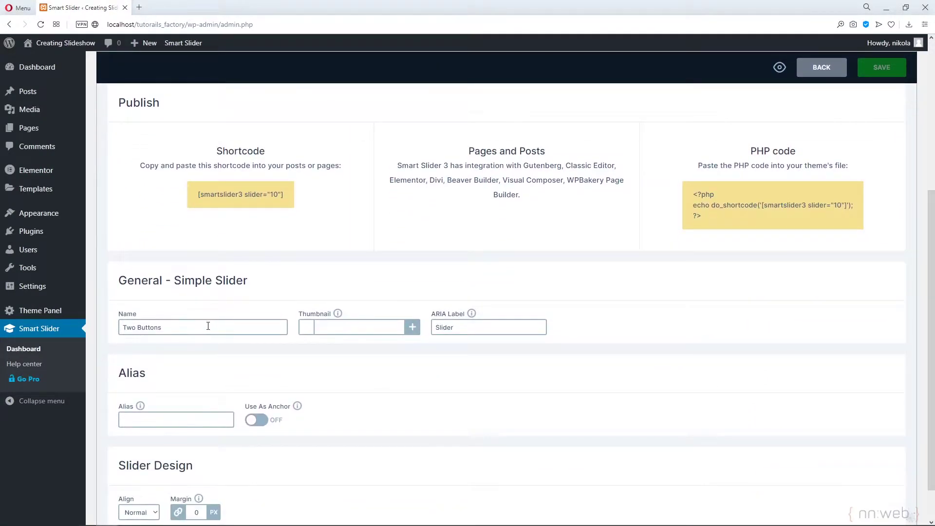
pyautogui.scroll(-1, 217, 327)
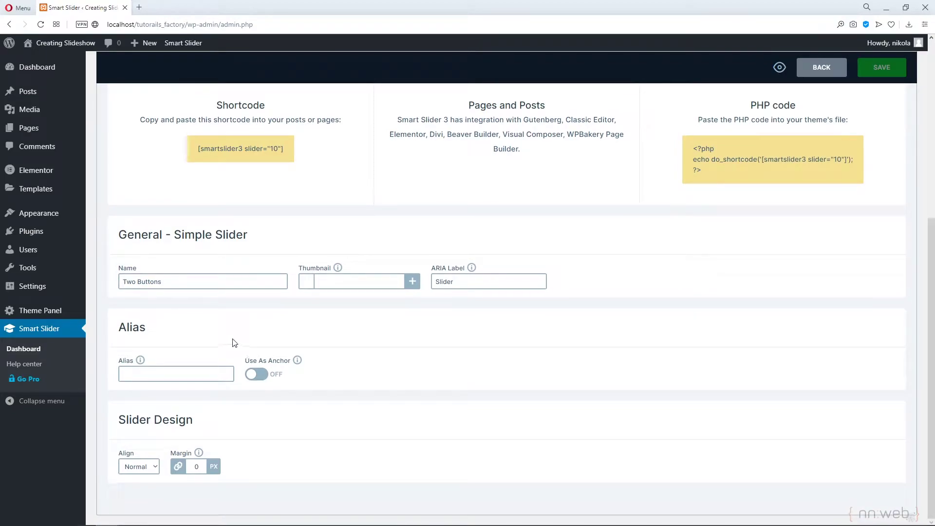
pyautogui.scroll(5, 233, 342)
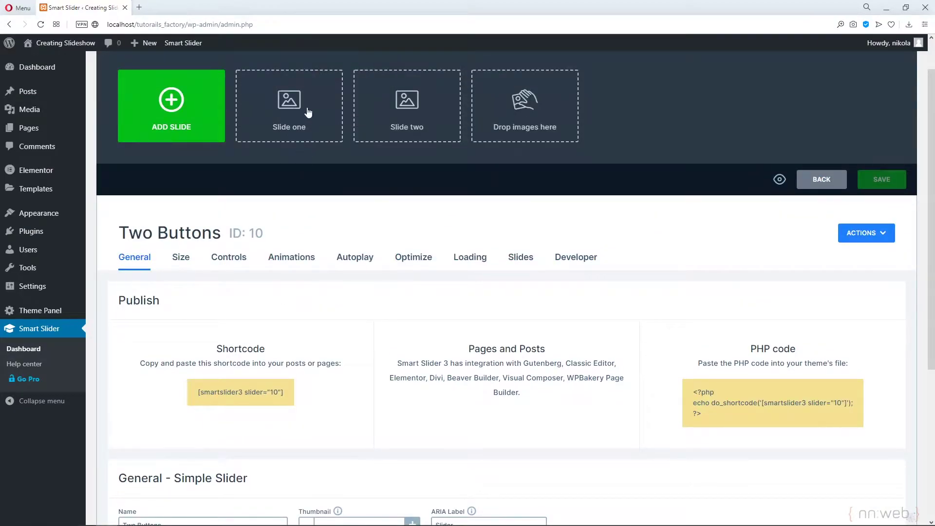
pyautogui.click(175, 101)
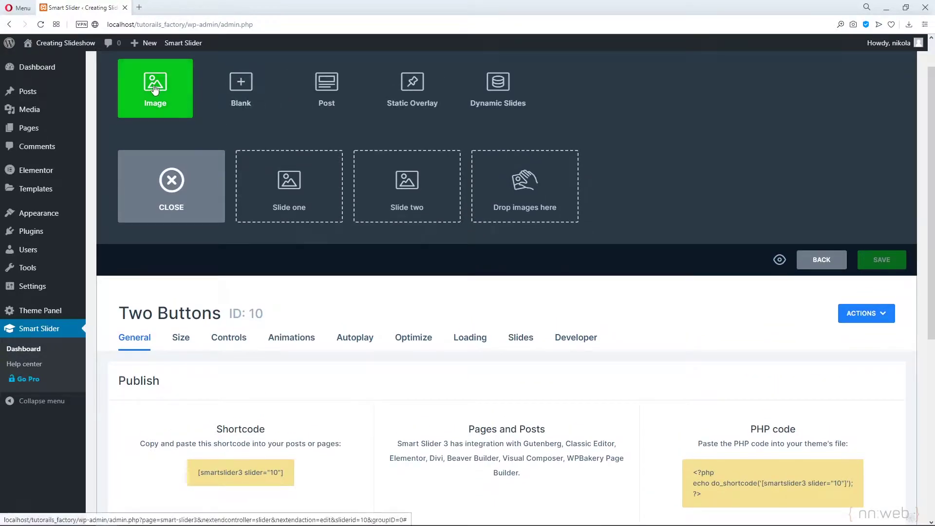
pyautogui.click(155, 88)
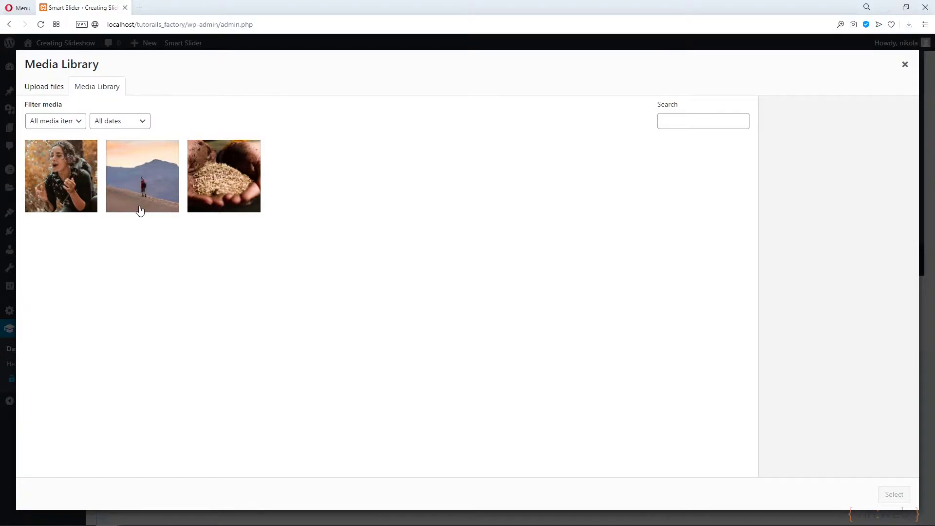
pyautogui.click(150, 175)
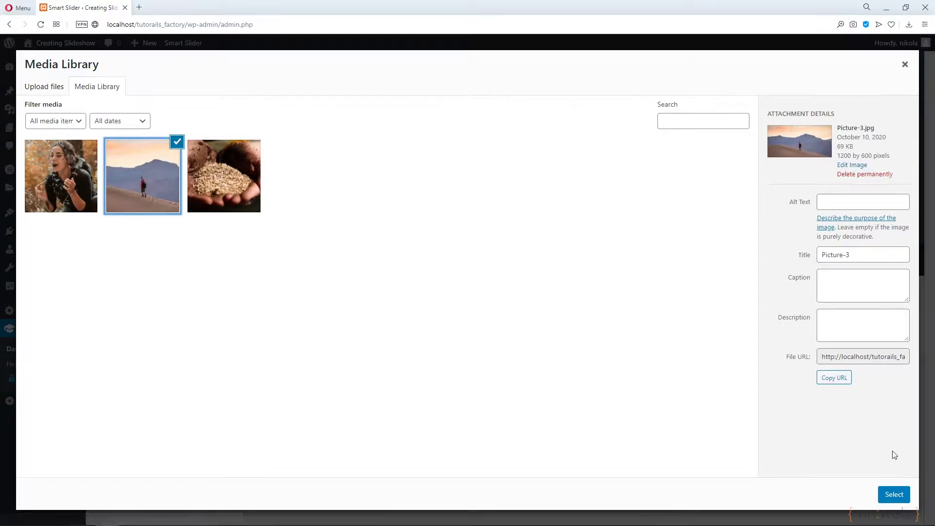
pyautogui.click(894, 494)
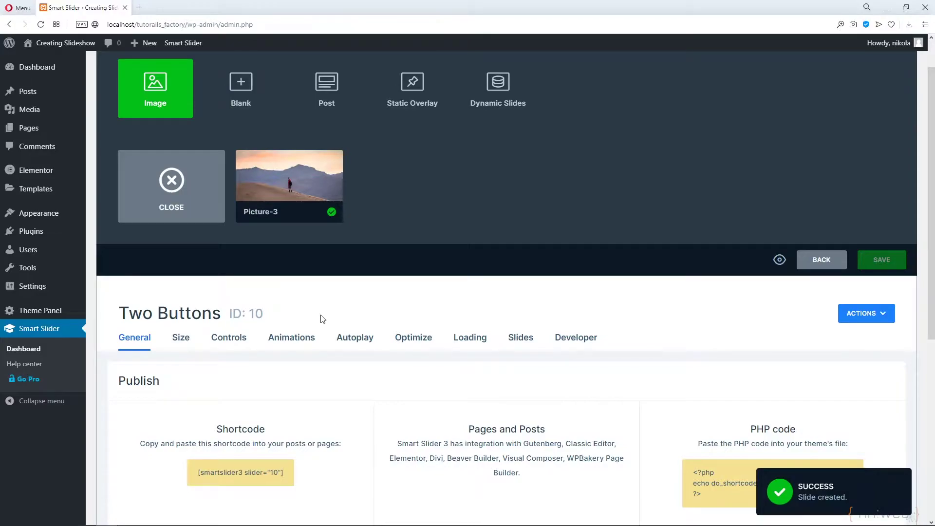
pyautogui.moveTo(288, 182)
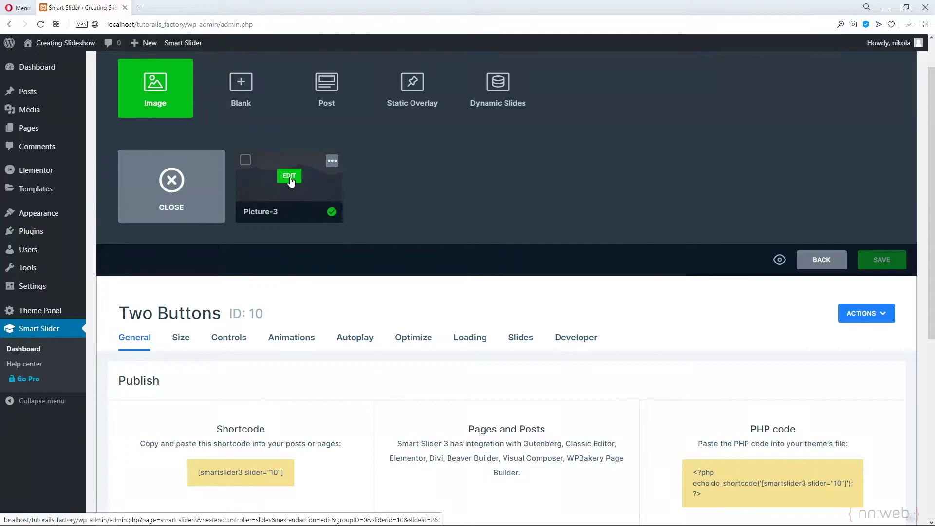
# Add a heading layer reading 'The Sahara Desert become hotter' to the desert slide.
pyautogui.click(290, 179)
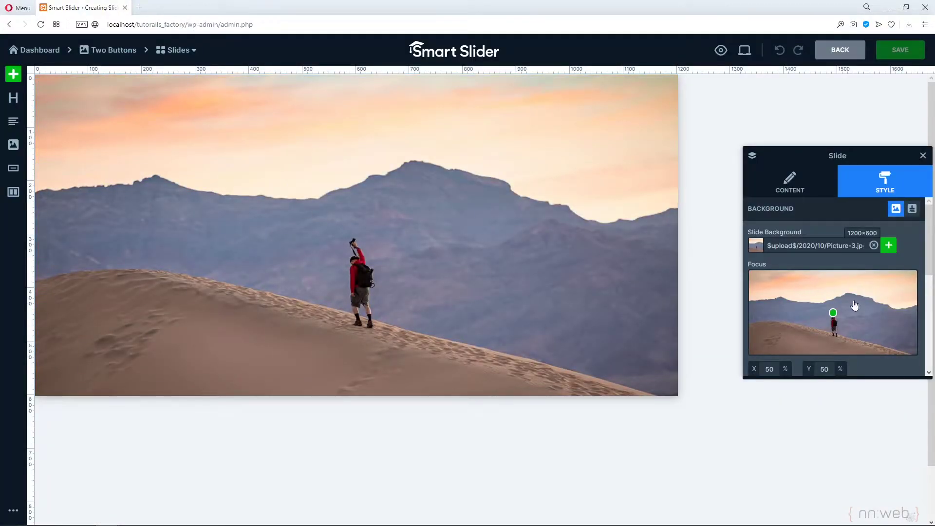
pyautogui.click(13, 102)
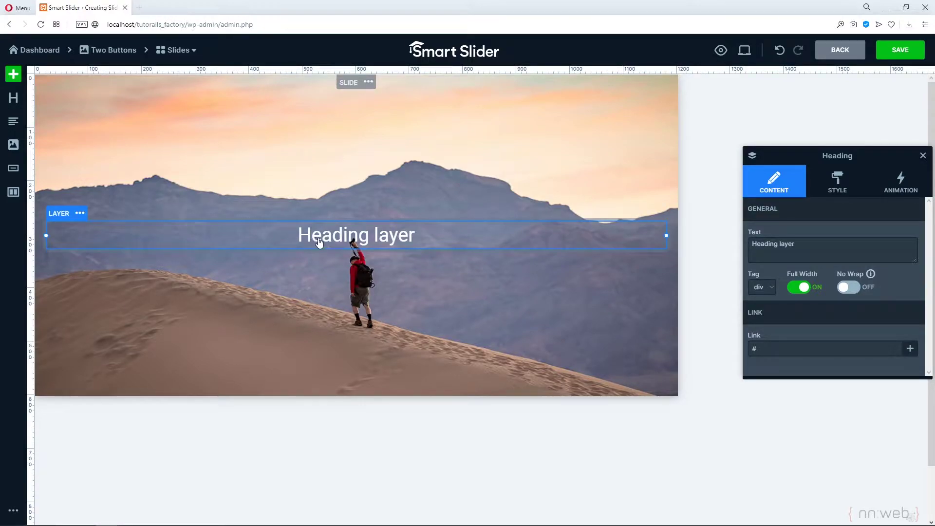
pyautogui.click(833, 254)
pyautogui.hotkey('ctrl', 'a')
pyautogui.write('The Sahara Desert become hotter')
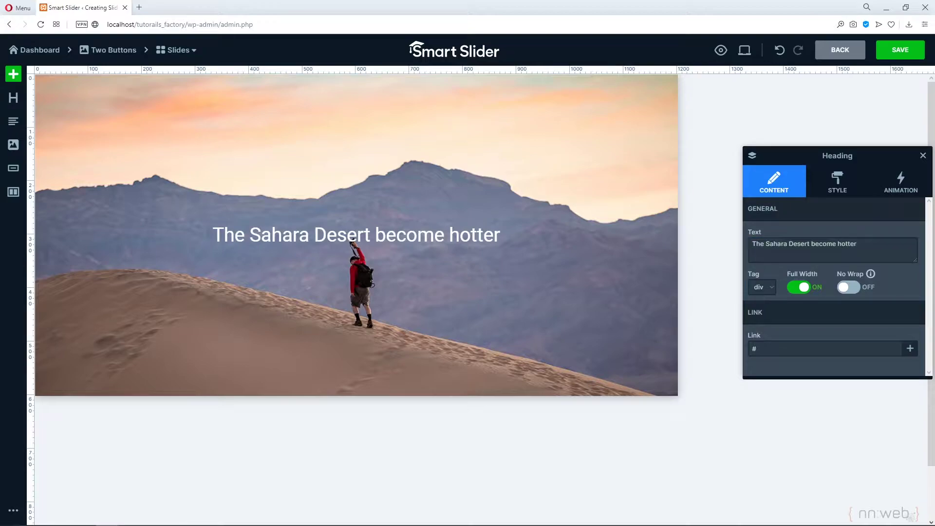
# Add a subtitle about North Africa warming 0,1 degree Celsius yearly and narrow its maximum width.
pyautogui.click(25, 127)
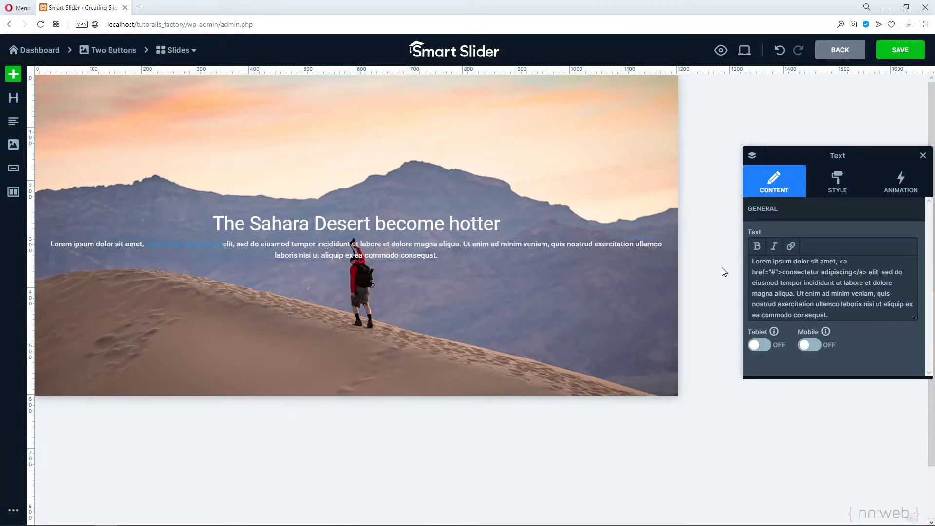
pyautogui.click(798, 281)
pyautogui.hotkey('ctrl', 'a')
pyautogui.write('Every year temperature in the North Africa rise for 0,1 degree Celsius')
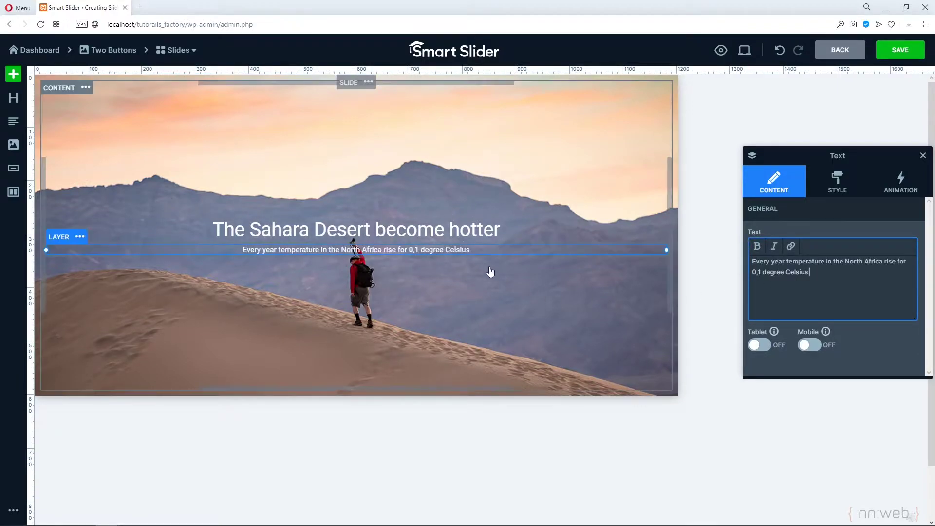
pyautogui.moveTo(46, 250); pyautogui.dragTo(227, 251)
pyautogui.click(324, 286)
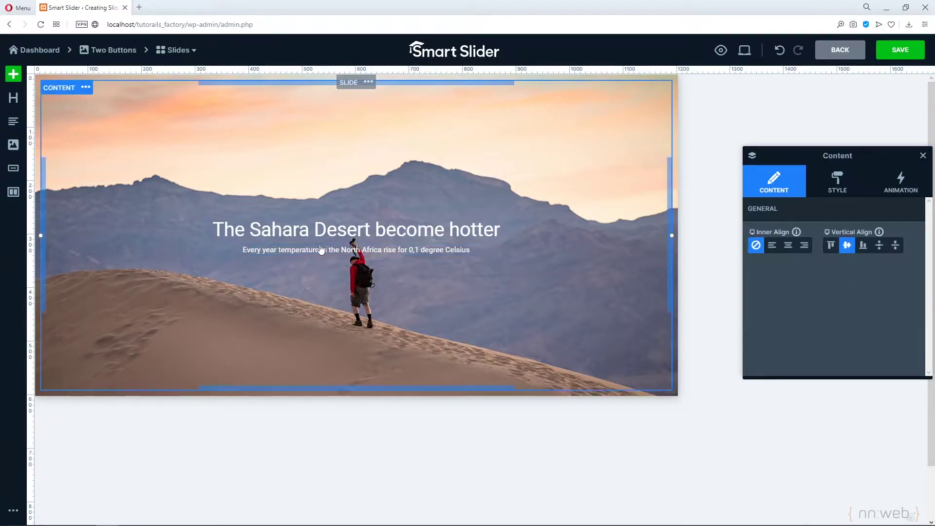
pyautogui.click(319, 231)
pyautogui.click(323, 173)
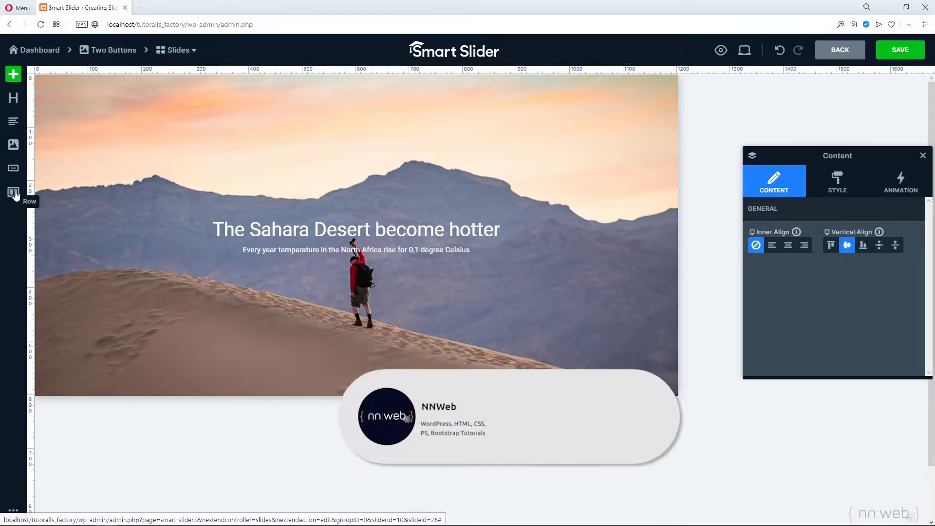
# Add a row with a button layer and relabel it from MORE to 'Read More'.
pyautogui.click(14, 192)
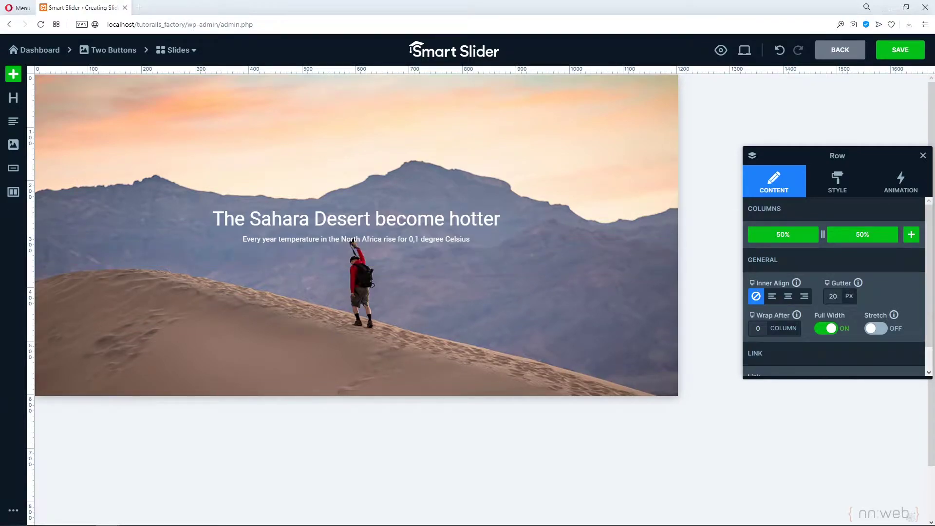
pyautogui.click(13, 170)
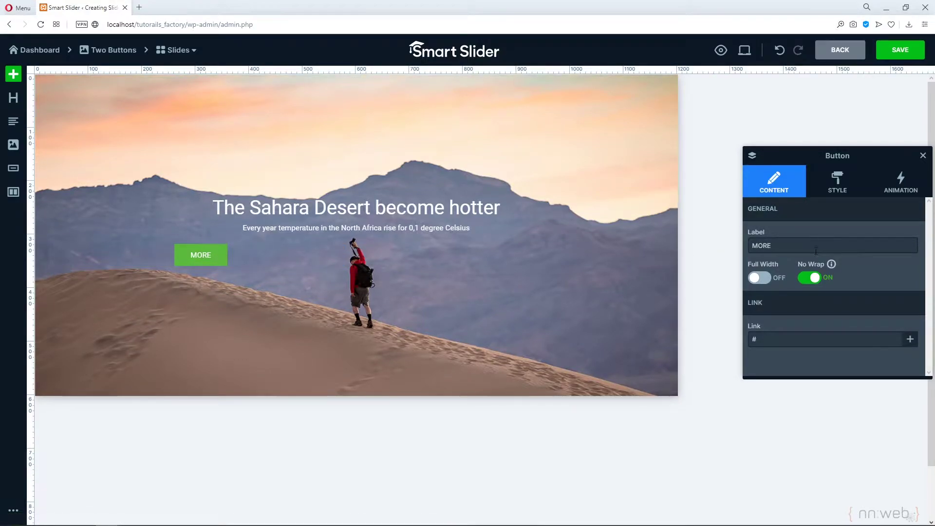
pyautogui.moveTo(796, 240); pyautogui.dragTo(744, 248)
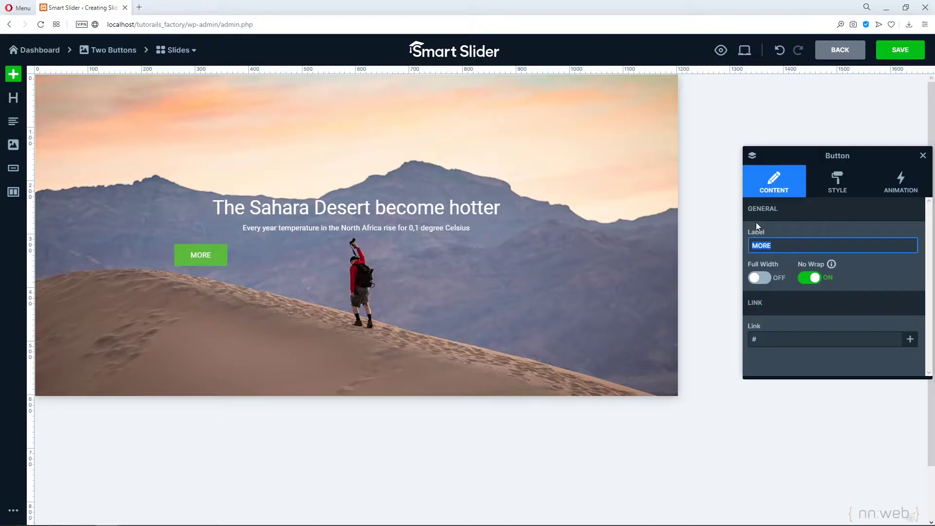
pyautogui.write('Readm')
pyautogui.write('More')
# Give the Read More button a yellow background and align it right in its column.
pyautogui.click(826, 183)
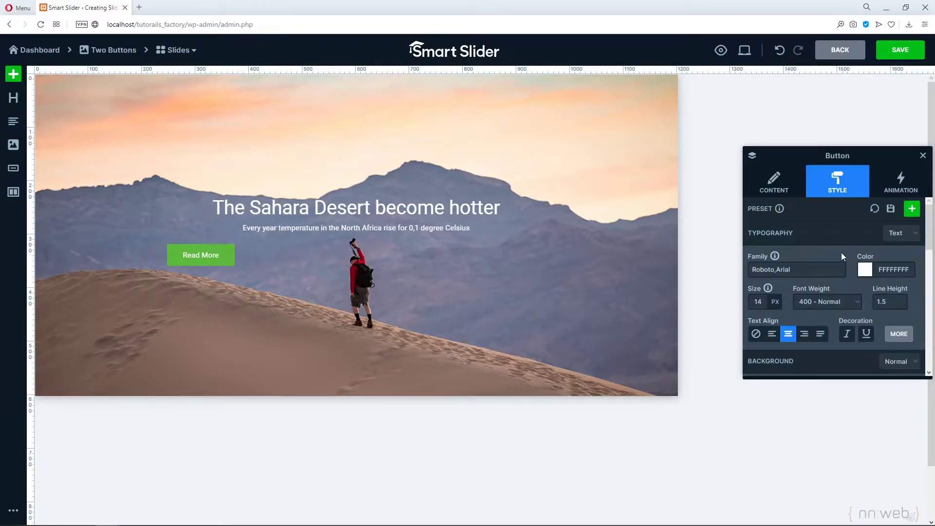
pyautogui.scroll(-1, 836, 287)
pyautogui.scroll(-1, 832, 284)
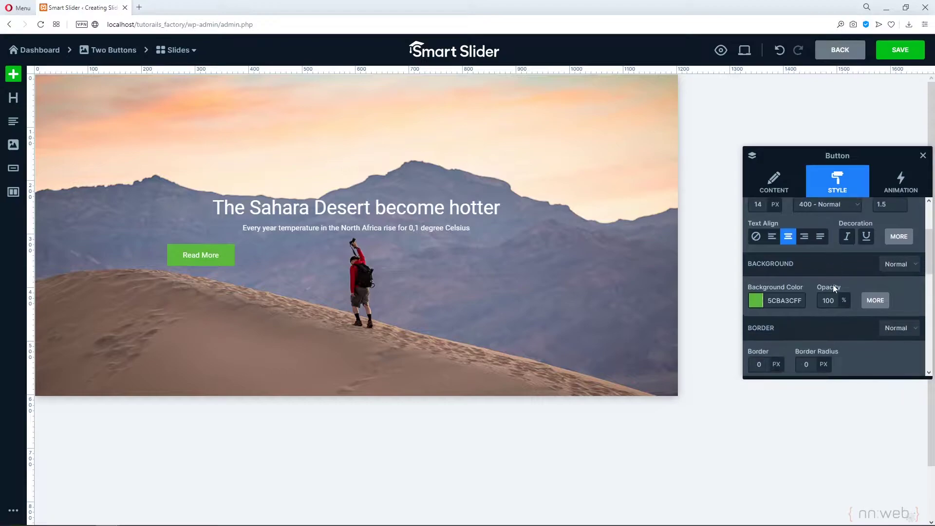
pyautogui.click(756, 300)
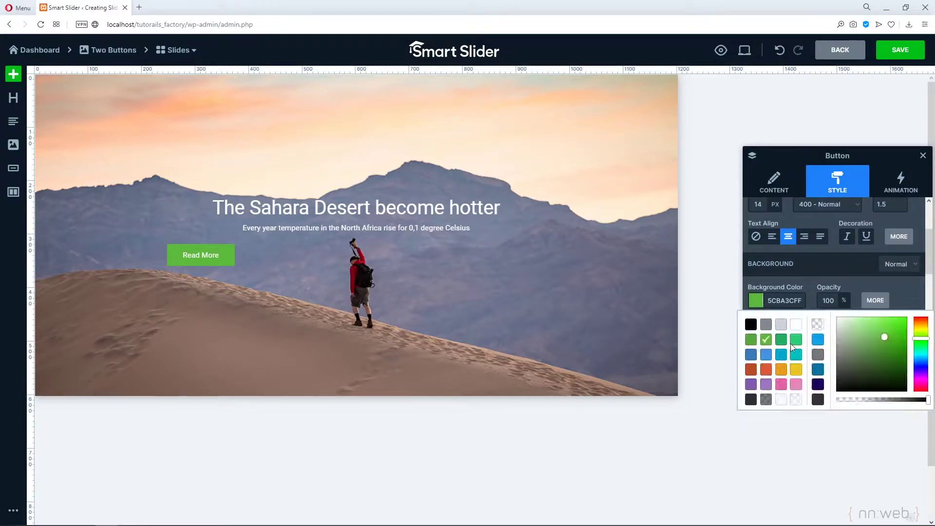
pyautogui.click(797, 369)
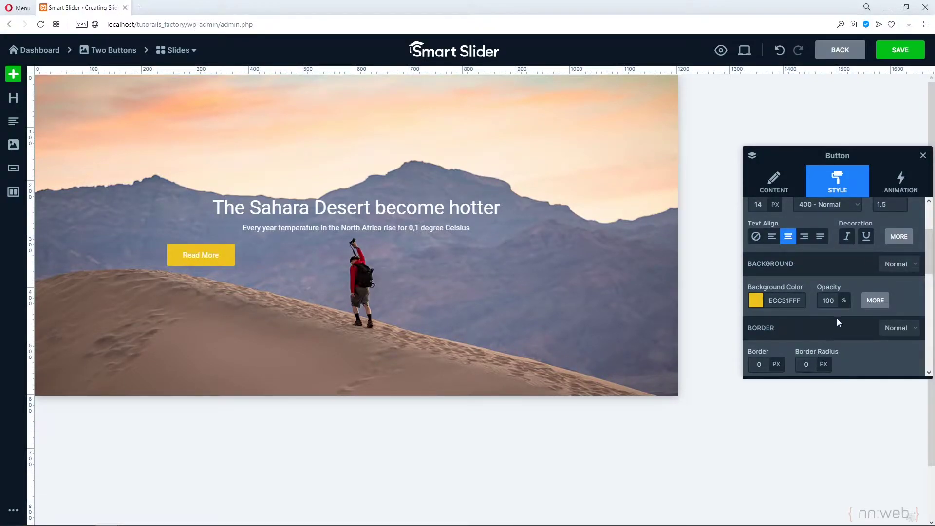
pyautogui.scroll(-3, 837, 318)
pyautogui.scroll(-3, 837, 319)
pyautogui.click(862, 270)
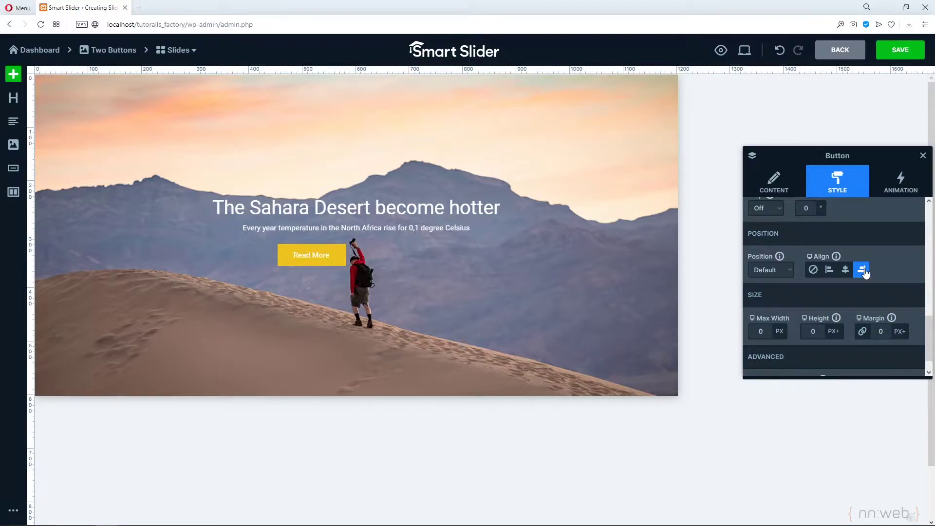
# Round the Read More button's corners with a 10 px border radius.
pyautogui.scroll(3, 864, 272)
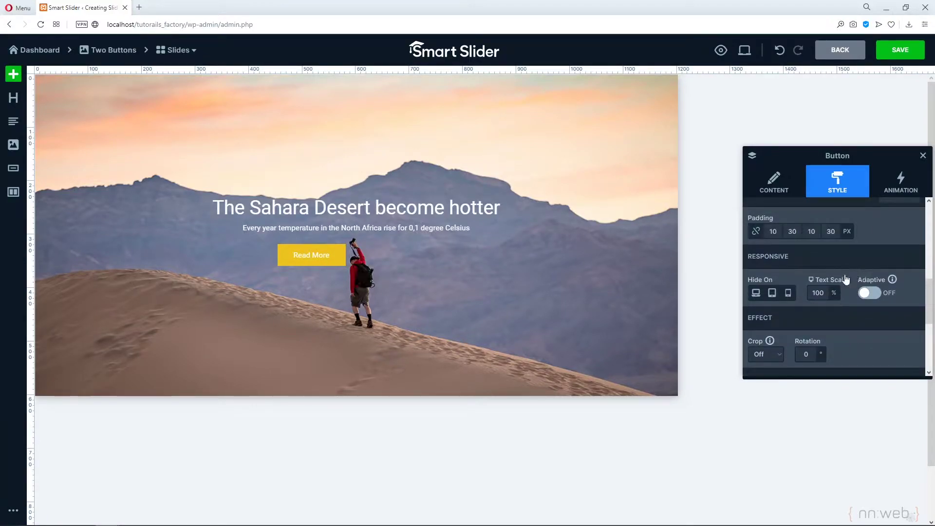
pyautogui.scroll(-2, 845, 279)
pyautogui.scroll(-2, 844, 274)
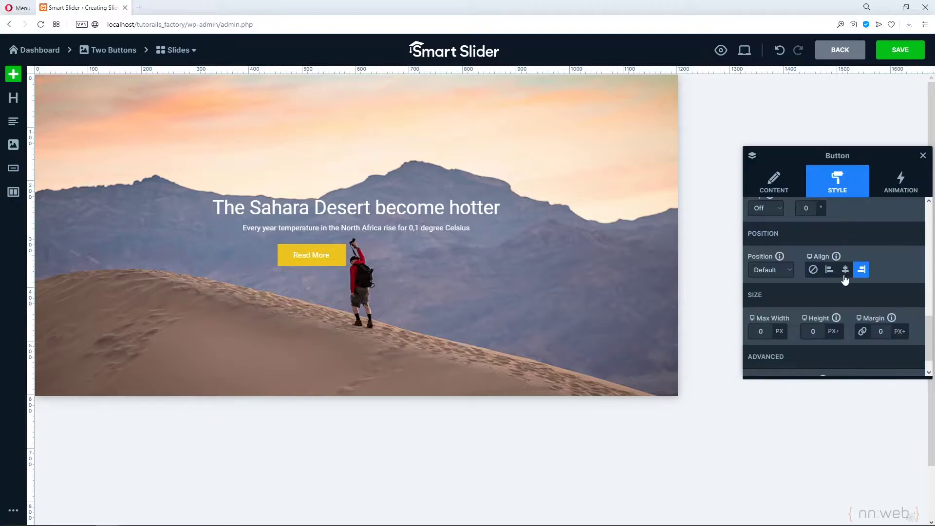
pyautogui.scroll(2, 840, 278)
pyautogui.scroll(5, 837, 281)
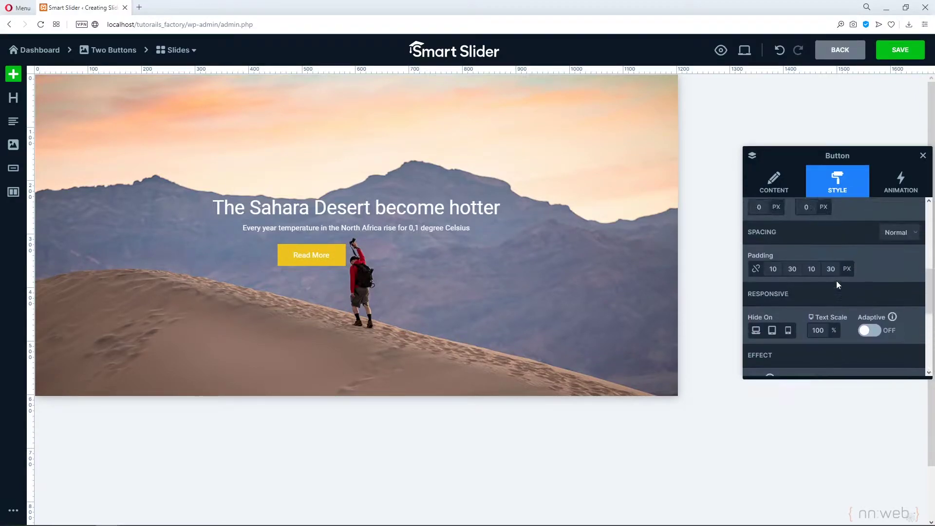
pyautogui.scroll(1, 833, 285)
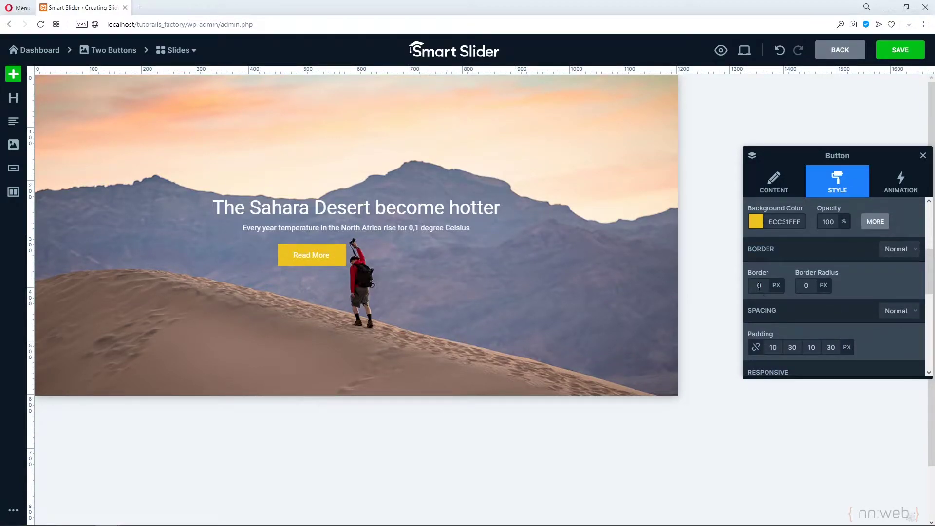
pyautogui.click(804, 285)
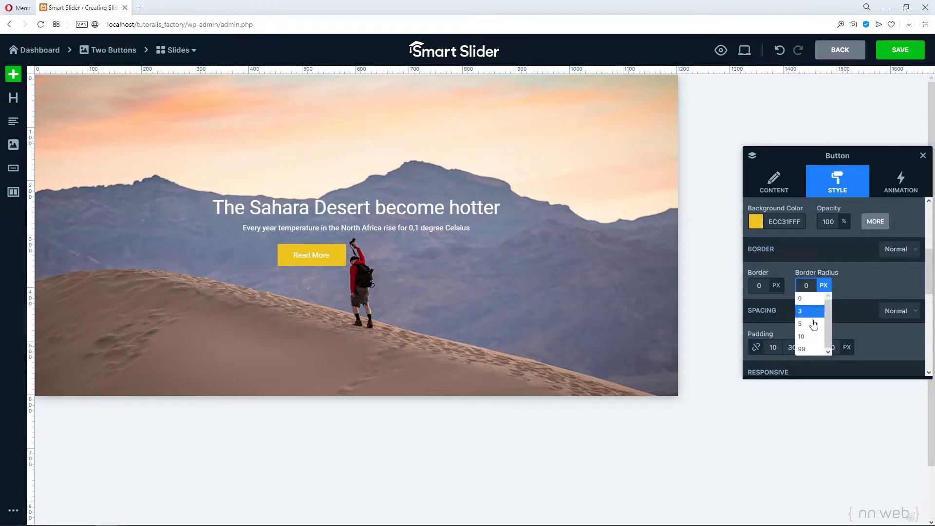
pyautogui.click(813, 324)
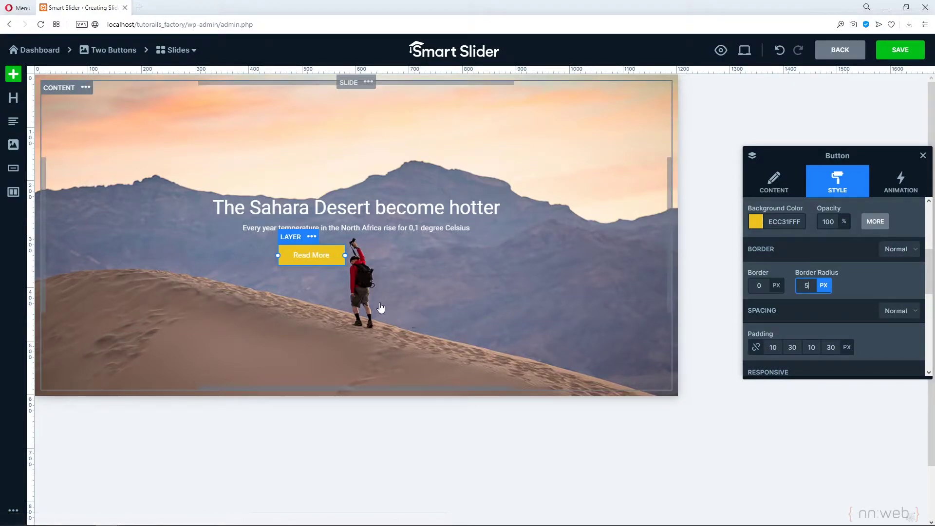
pyautogui.scroll(-1, 789, 298)
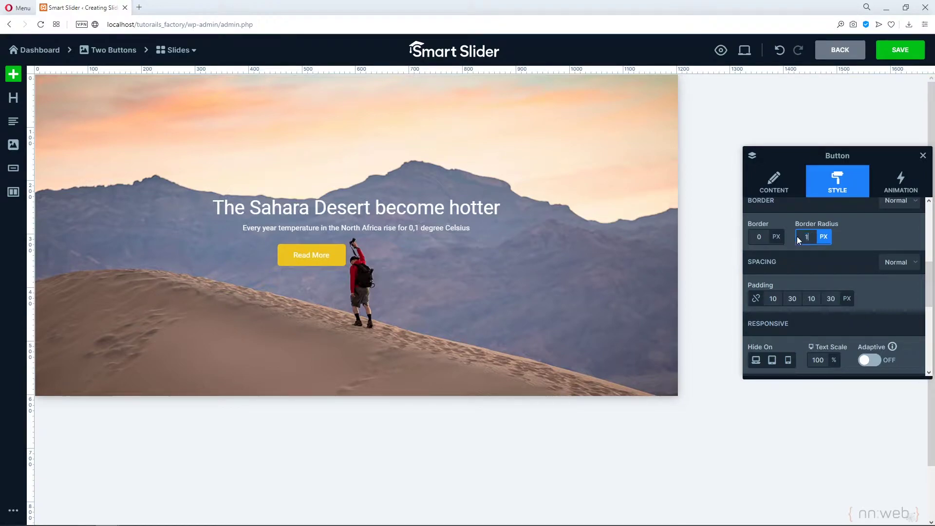
pyautogui.press('Return')
pyautogui.scroll(2, 811, 251)
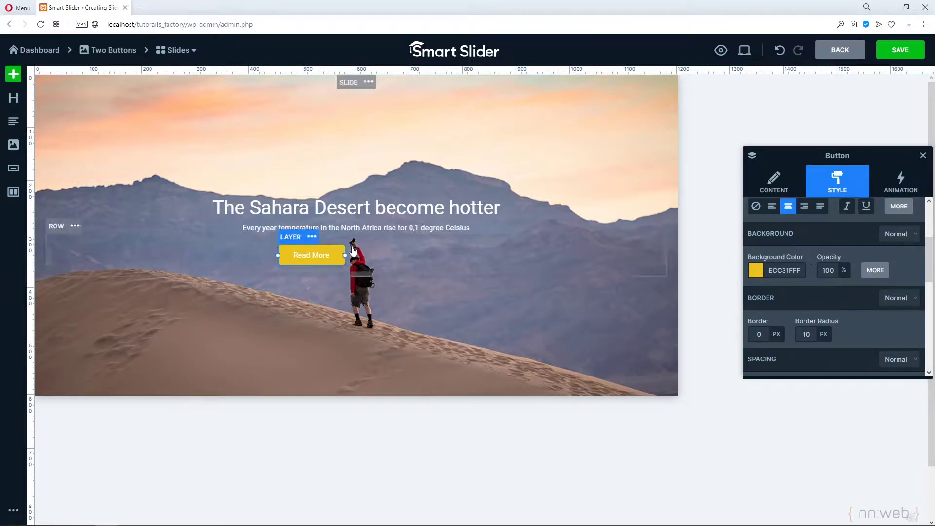
# Duplicate the Read More button, move the copy into the next column, and align it left.
pyautogui.click(313, 237)
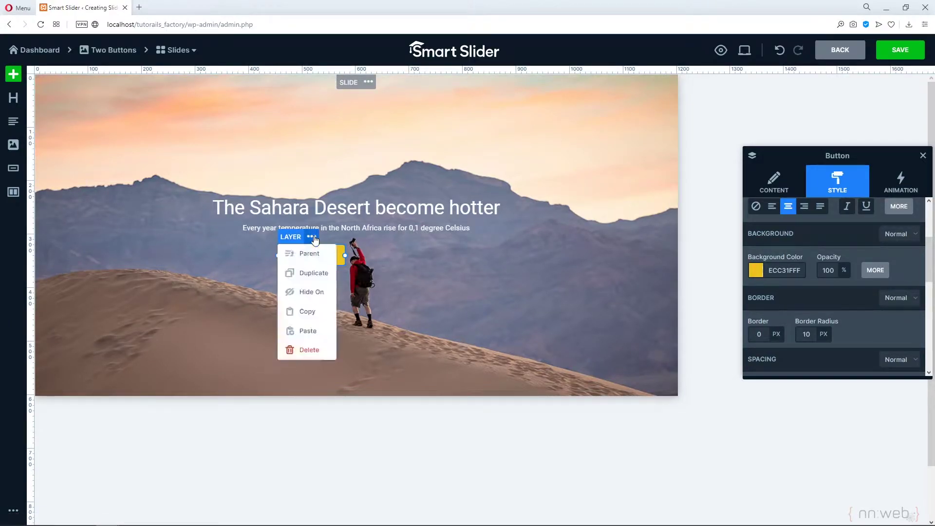
pyautogui.click(315, 272)
pyautogui.moveTo(321, 279); pyautogui.dragTo(422, 252)
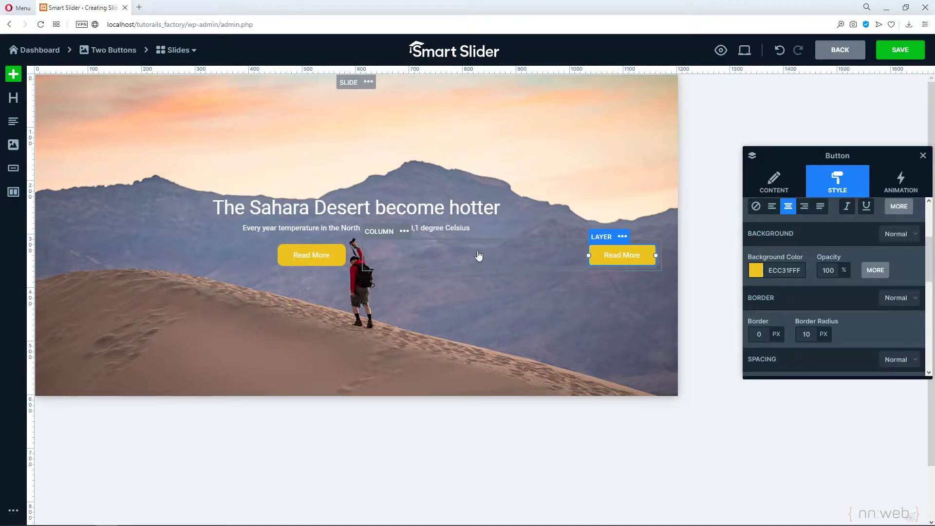
pyautogui.scroll(-6, 834, 291)
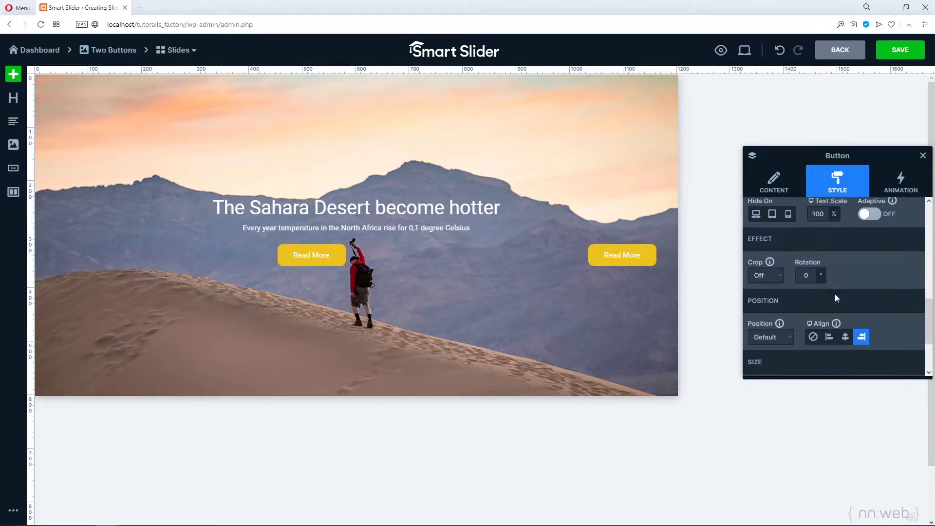
pyautogui.click(830, 337)
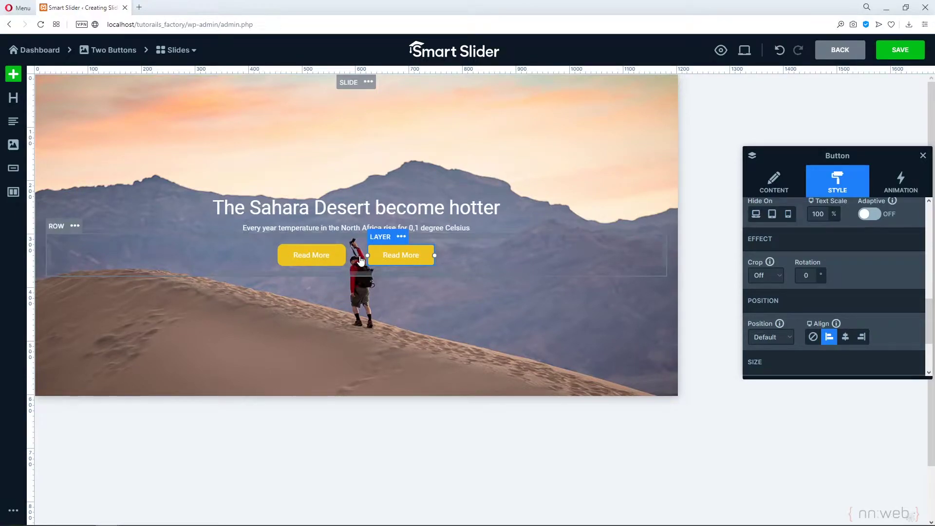
# Pad the two button columns by 25px on their inner sides and split the row 48% / 52%.
pyautogui.click(413, 259)
pyautogui.moveTo(362, 254); pyautogui.dragTo(370, 252)
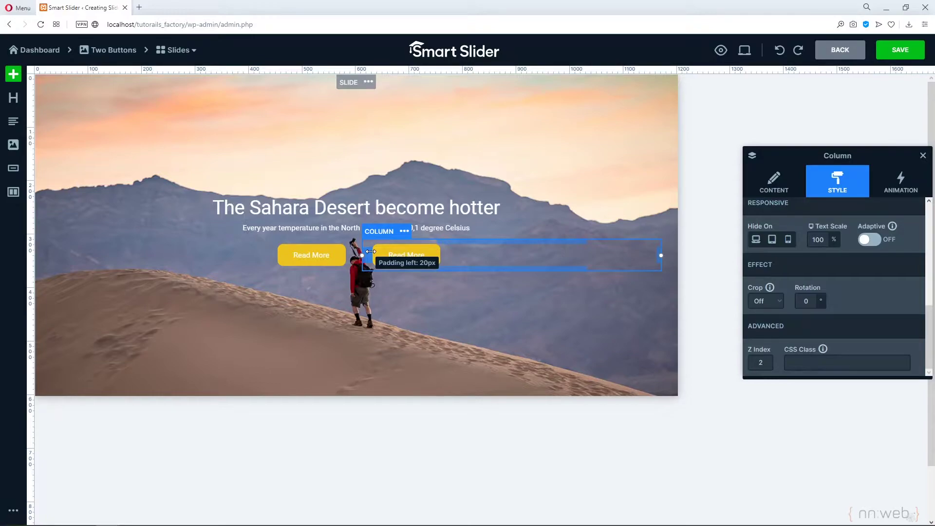
pyautogui.moveTo(371, 252); pyautogui.dragTo(373, 251)
pyautogui.click(341, 255)
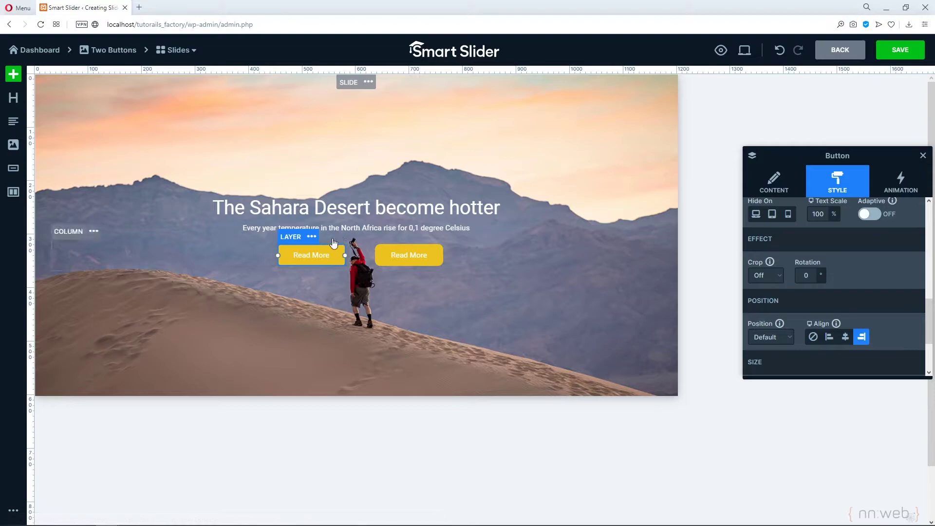
pyautogui.click(225, 241)
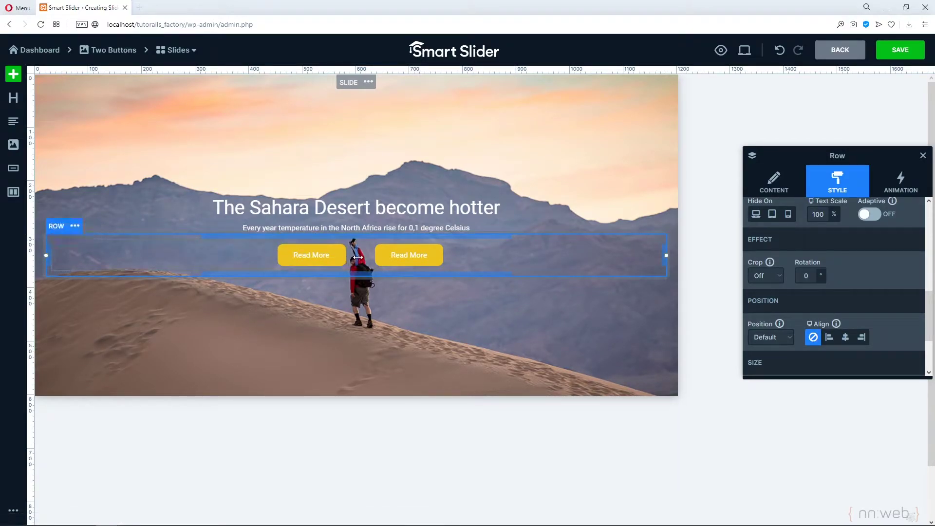
pyautogui.moveTo(357, 257); pyautogui.dragTo(352, 260)
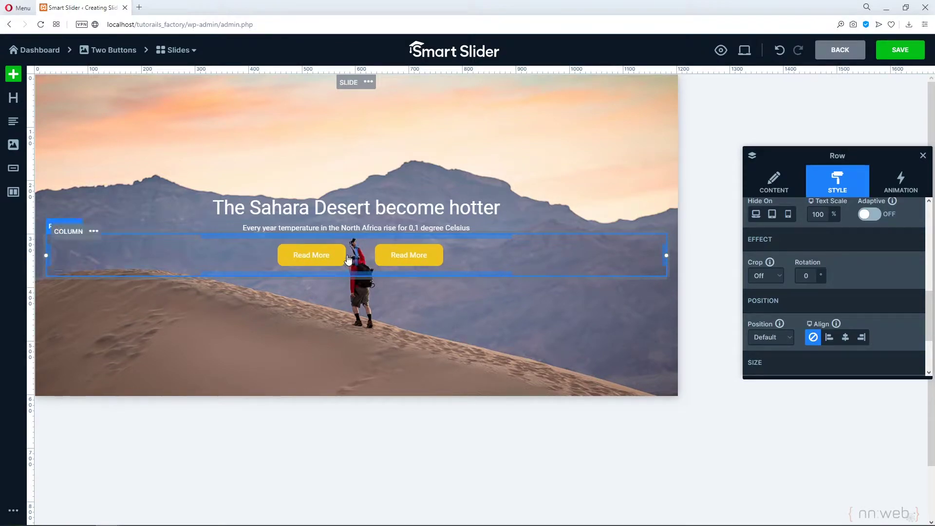
pyautogui.click(137, 261)
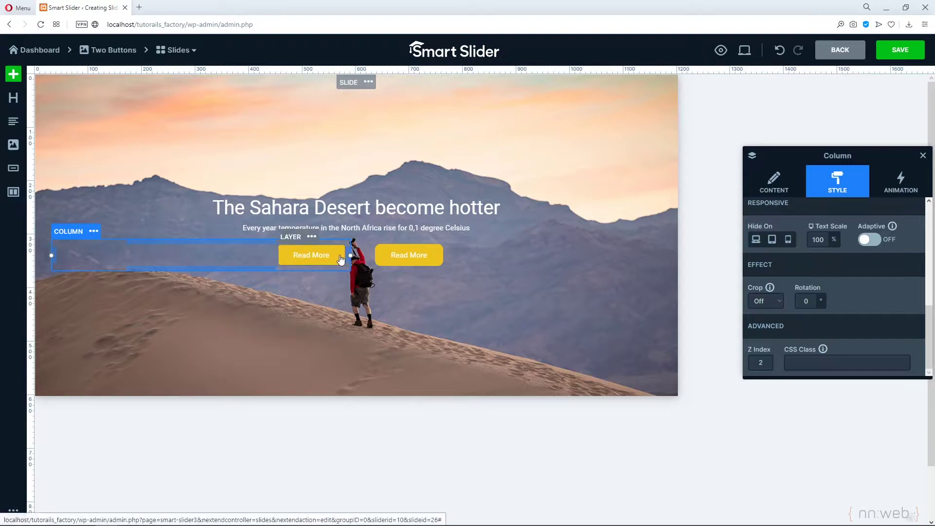
pyautogui.moveTo(350, 255); pyautogui.dragTo(338, 257)
# Make the right Read More button's background fully transparent.
pyautogui.click(360, 317)
pyautogui.click(406, 261)
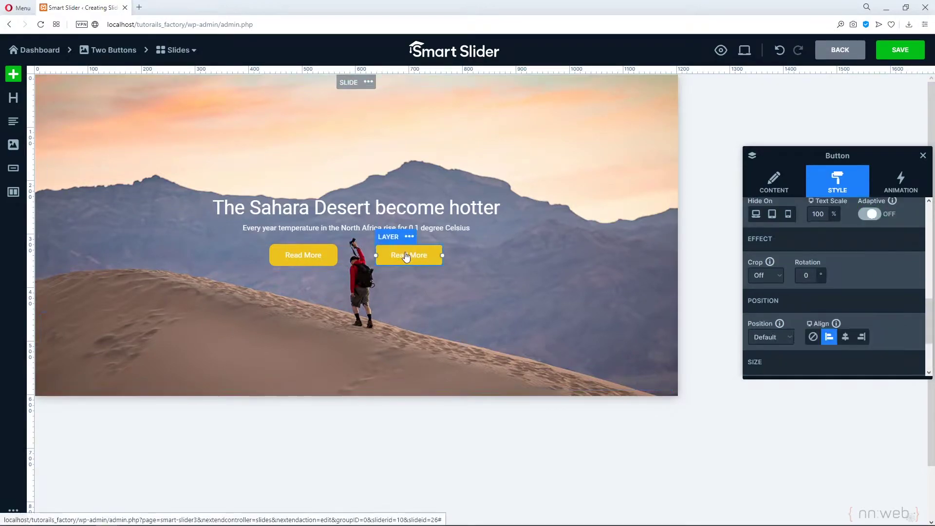
pyautogui.scroll(-3, 798, 268)
pyautogui.scroll(4, 806, 269)
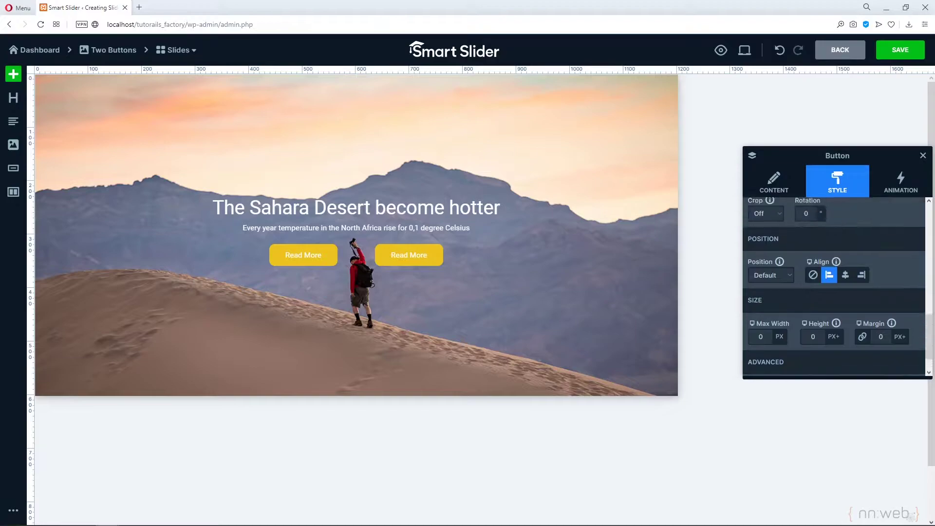
pyautogui.scroll(4, 806, 270)
pyautogui.click(756, 270)
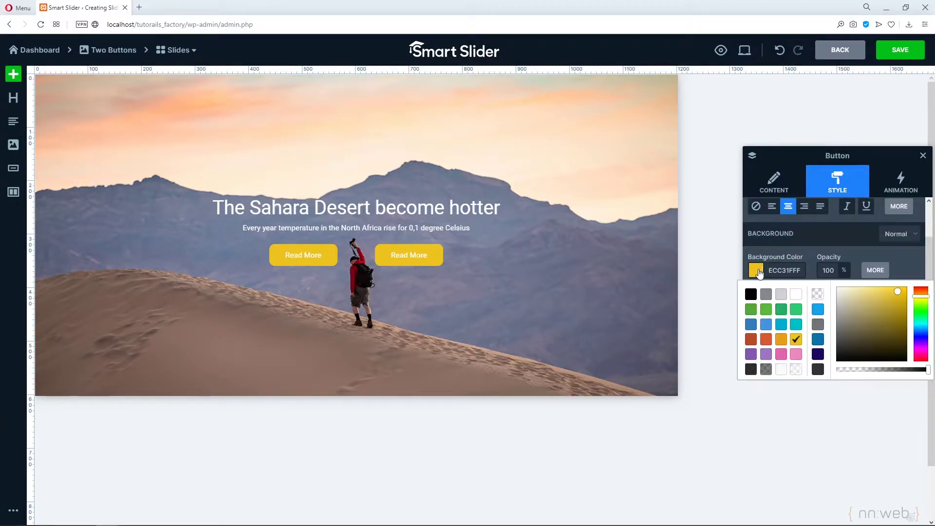
pyautogui.moveTo(928, 372)
pyautogui.mouseDown()
pyautogui.moveTo(872, 372)
pyautogui.moveTo(928, 373)
pyautogui.mouseUp()
pyautogui.click(818, 293)
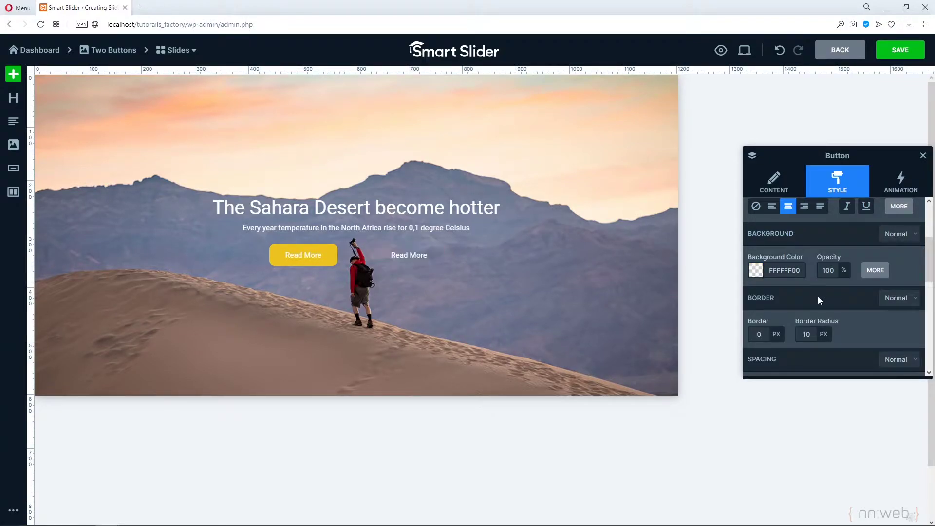
# Give the right button a 2 px solid yellow (ECC31FFF) border.
pyautogui.scroll(-1, 817, 296)
pyautogui.click(759, 285)
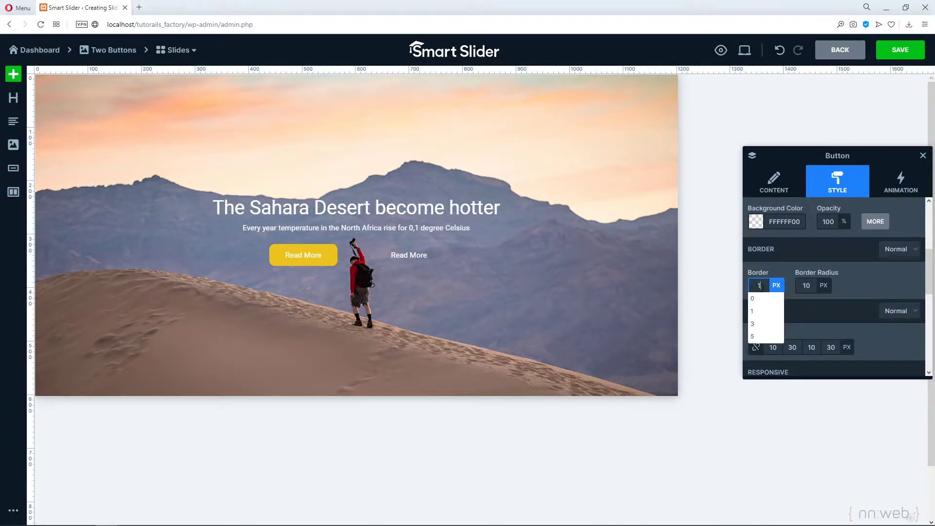
pyautogui.write('1')
pyautogui.press('Return')
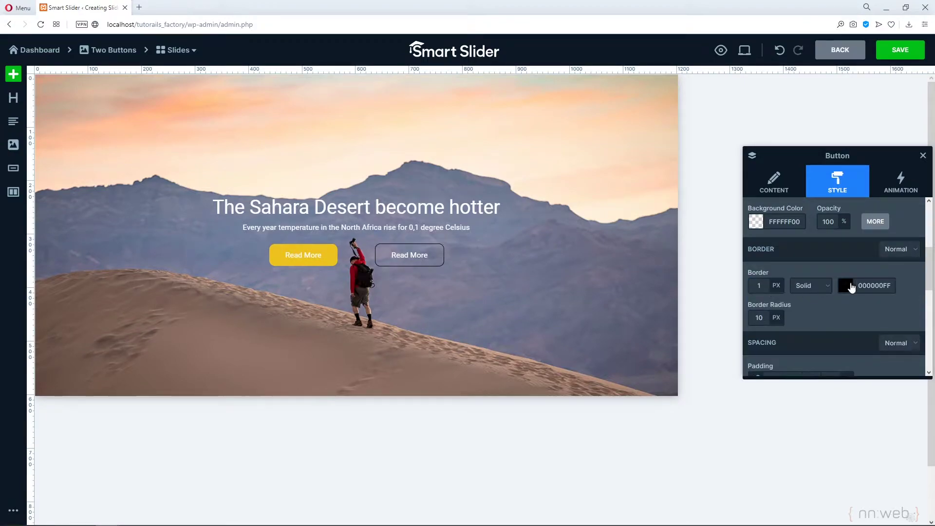
pyautogui.click(847, 286)
pyautogui.click(795, 355)
pyautogui.click(761, 286)
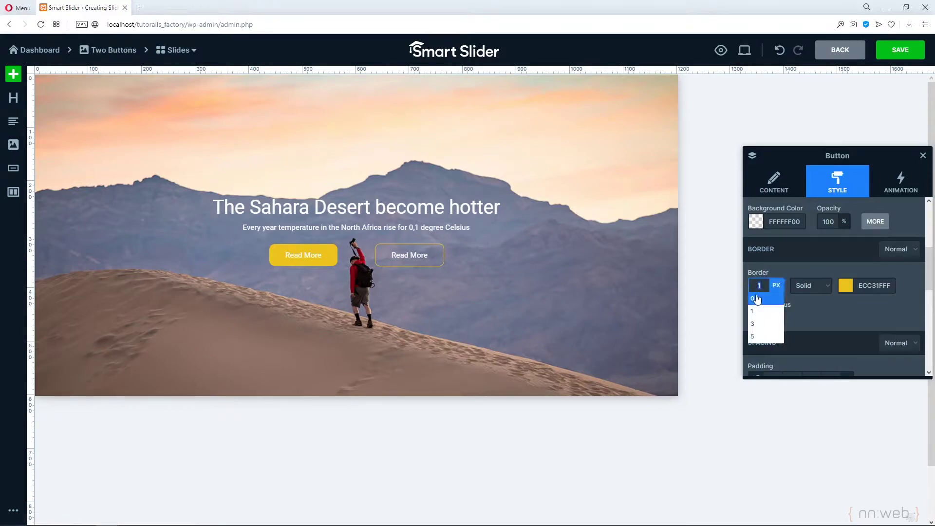
pyautogui.press('Return')
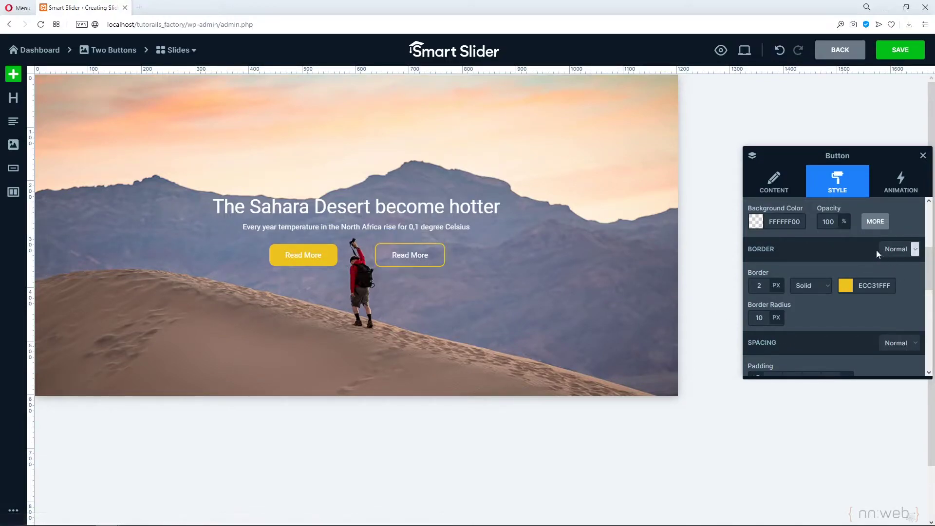
# Give the outlined Read More button a Hover background of solid yellow ECC31FFF.
pyautogui.scroll(-5, 865, 273)
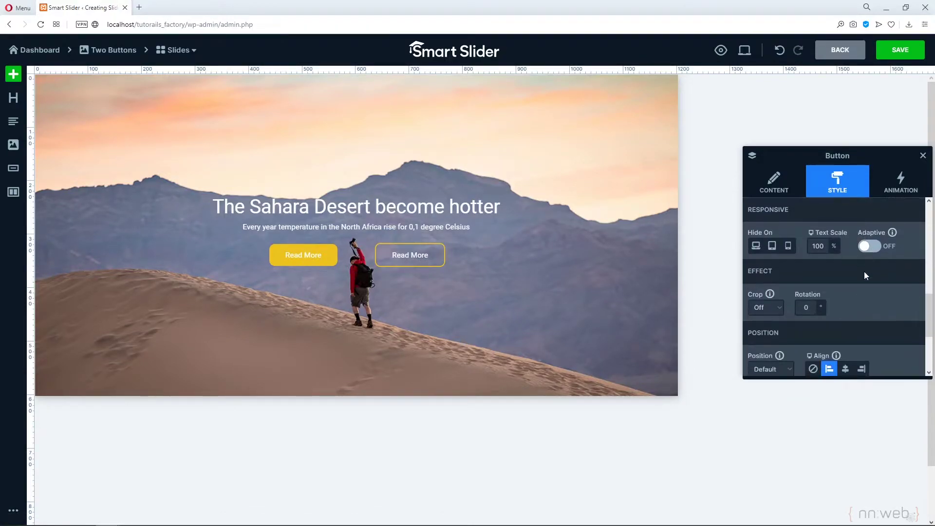
pyautogui.scroll(-2, 864, 275)
pyautogui.scroll(6, 863, 275)
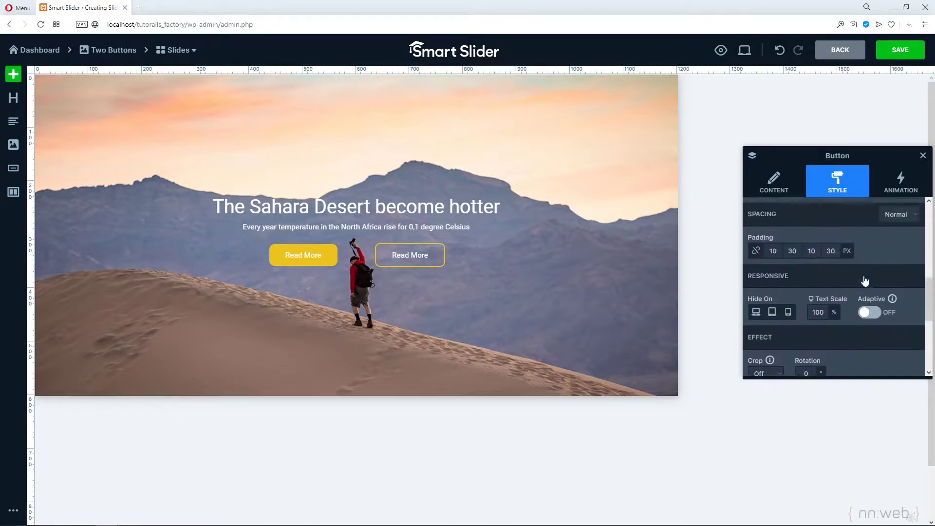
pyautogui.scroll(1, 883, 276)
pyautogui.click(904, 249)
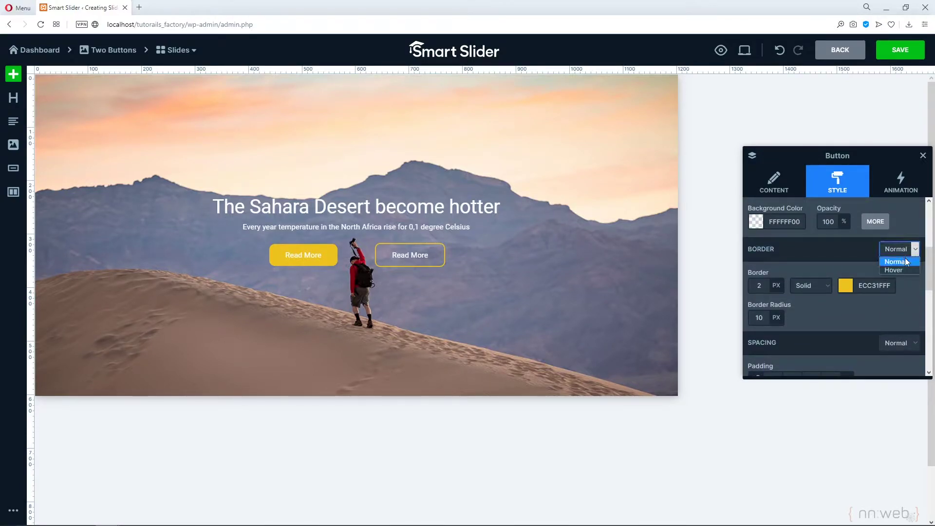
pyautogui.click(893, 270)
pyautogui.scroll(1, 902, 269)
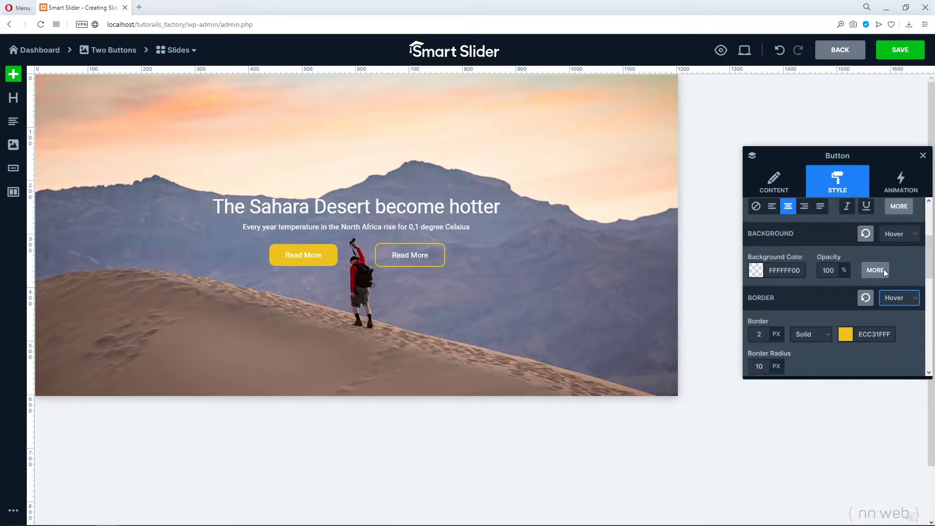
pyautogui.click(899, 298)
pyautogui.click(894, 308)
pyautogui.click(908, 241)
pyautogui.click(904, 252)
pyautogui.click(754, 271)
pyautogui.click(796, 342)
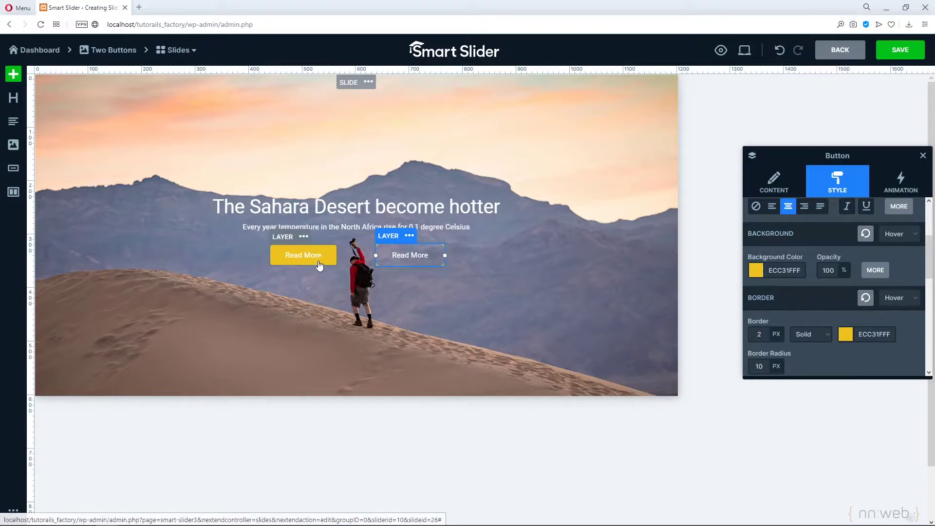
# Raise the text-and-buttons row's top padding to 35px and give the subtitle a 20px top margin.
pyautogui.click(360, 235)
pyautogui.moveTo(360, 236); pyautogui.dragTo(354, 253)
pyautogui.click(553, 182)
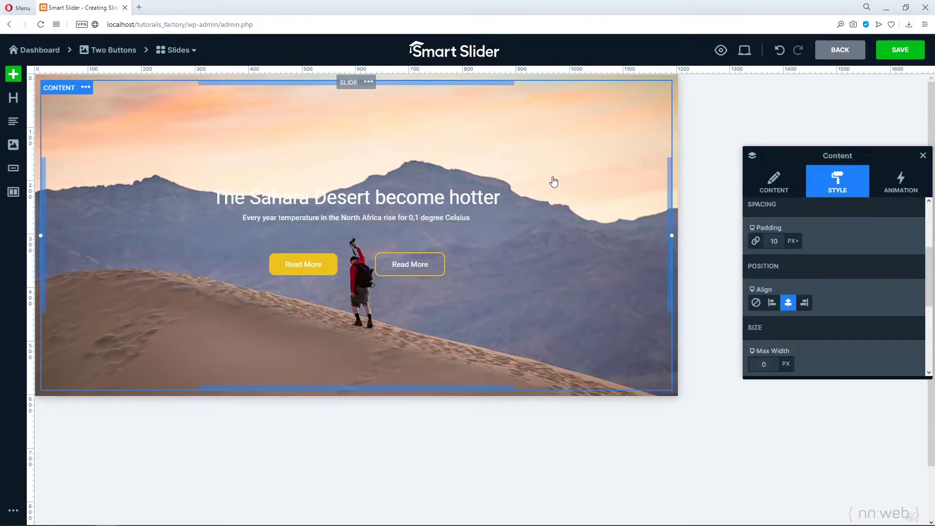
pyautogui.click(435, 196)
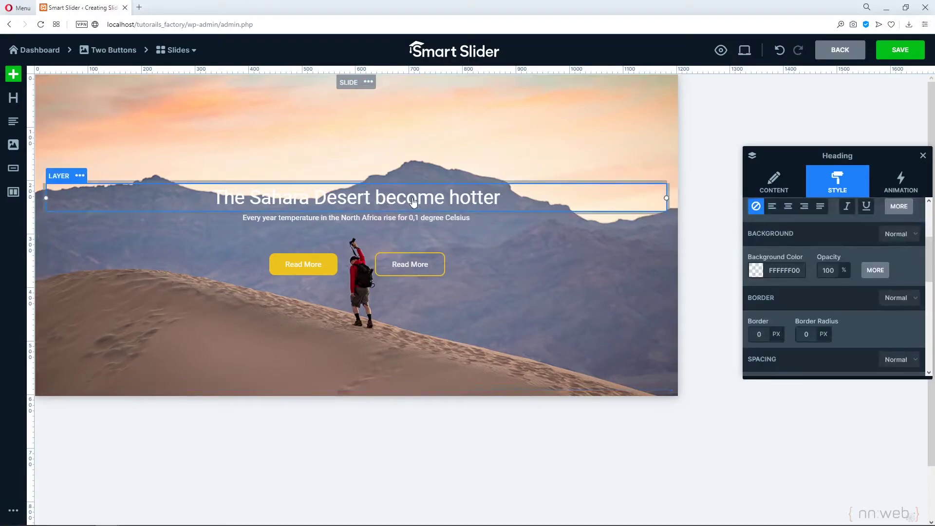
pyautogui.click(367, 217)
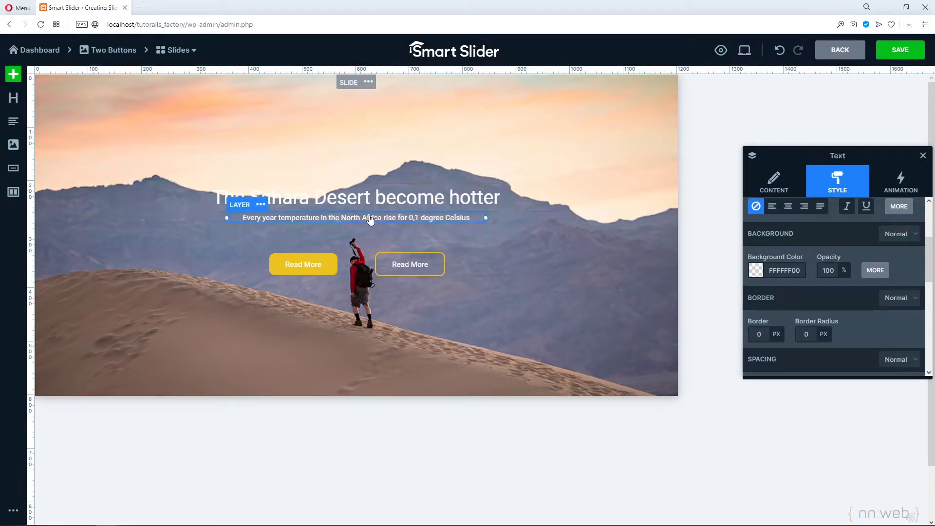
pyautogui.moveTo(370, 210); pyautogui.dragTo(370, 220)
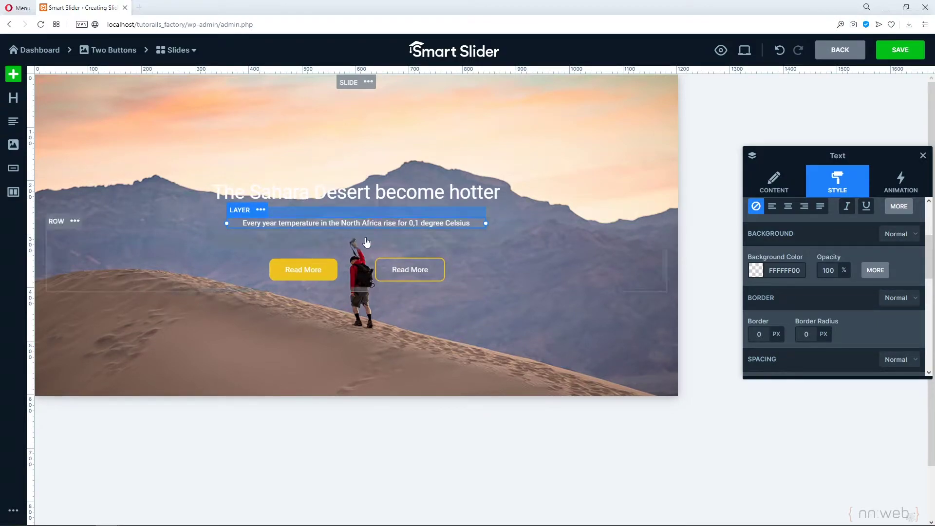
# Select the desert slide itself and set its background colour to black.
pyautogui.click(605, 191)
pyautogui.click(492, 131)
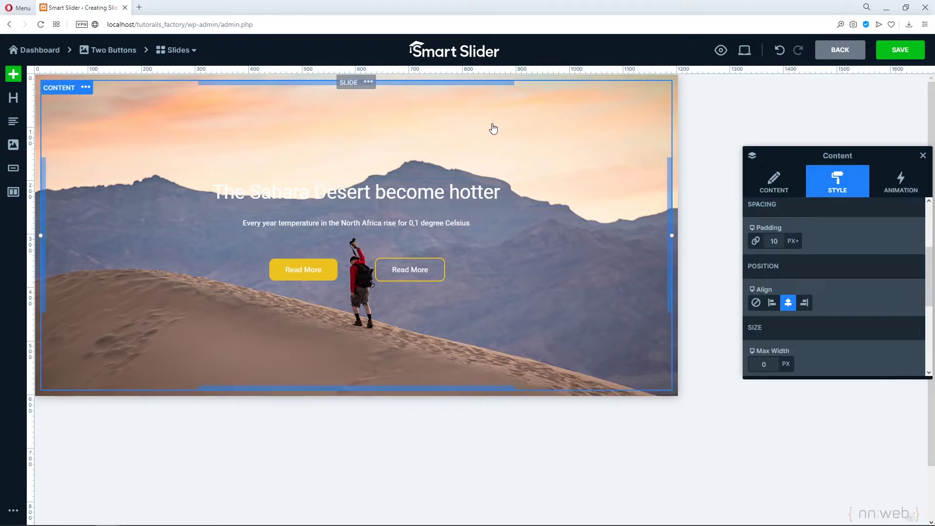
pyautogui.click(451, 81)
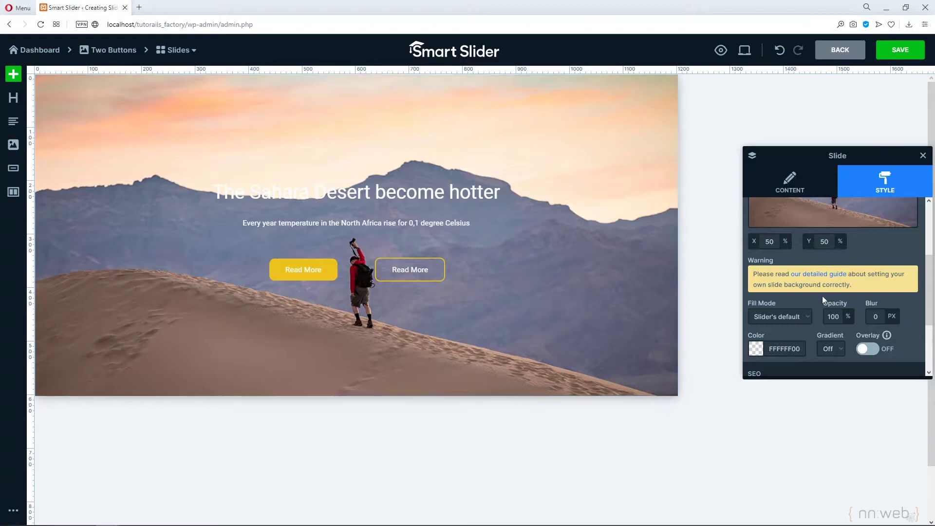
pyautogui.scroll(3, 833, 302)
pyautogui.scroll(-3, 832, 312)
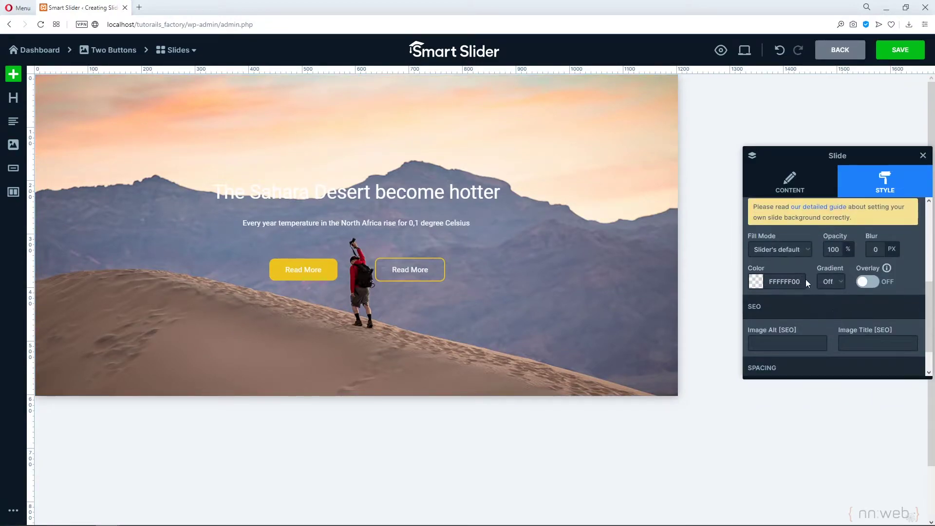
pyautogui.scroll(-1, 758, 284)
pyautogui.scroll(2, 770, 281)
pyautogui.scroll(-1, 771, 283)
pyautogui.click(762, 289)
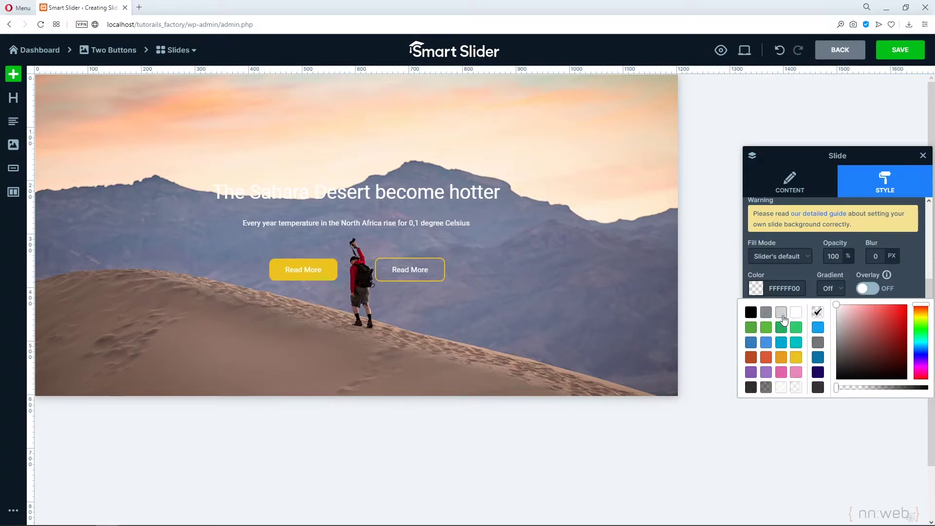
pyautogui.click(750, 312)
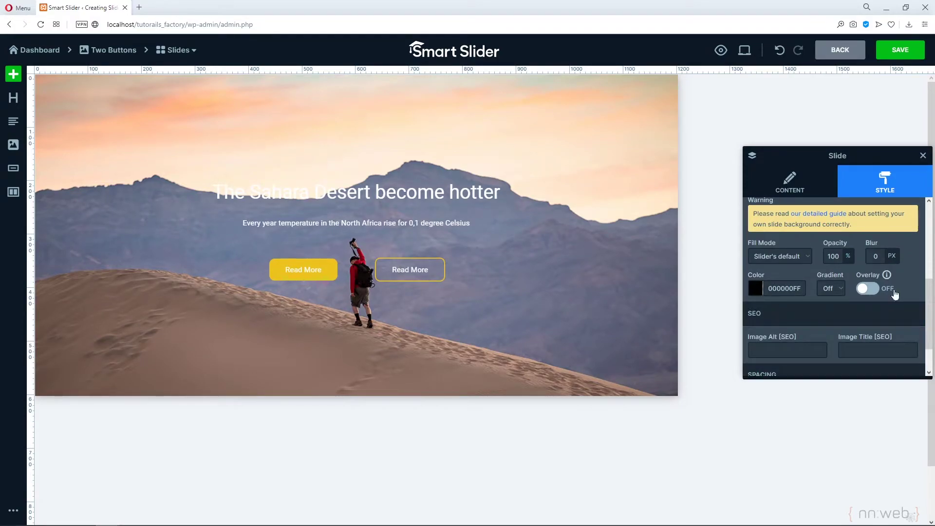
# Turn the background Overlay on and make the black semi-transparent at 00000085.
pyautogui.click(872, 289)
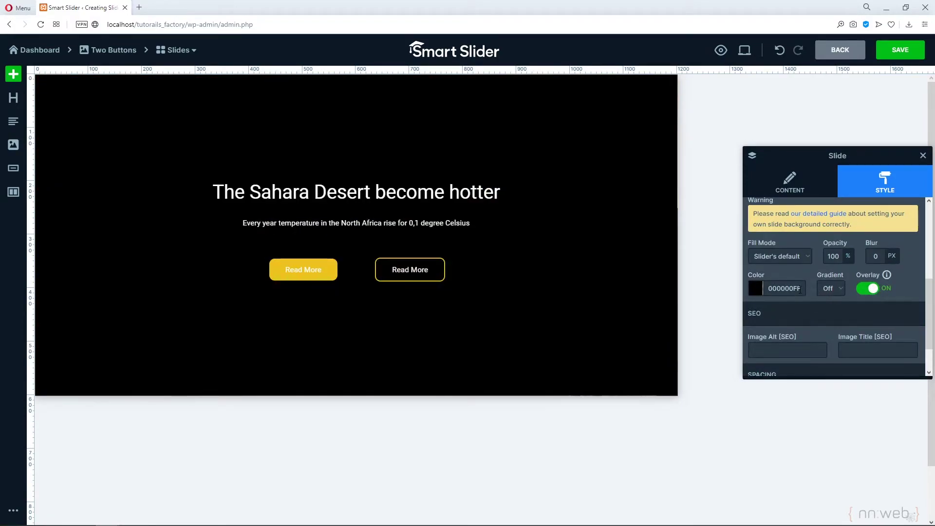
pyautogui.click(757, 290)
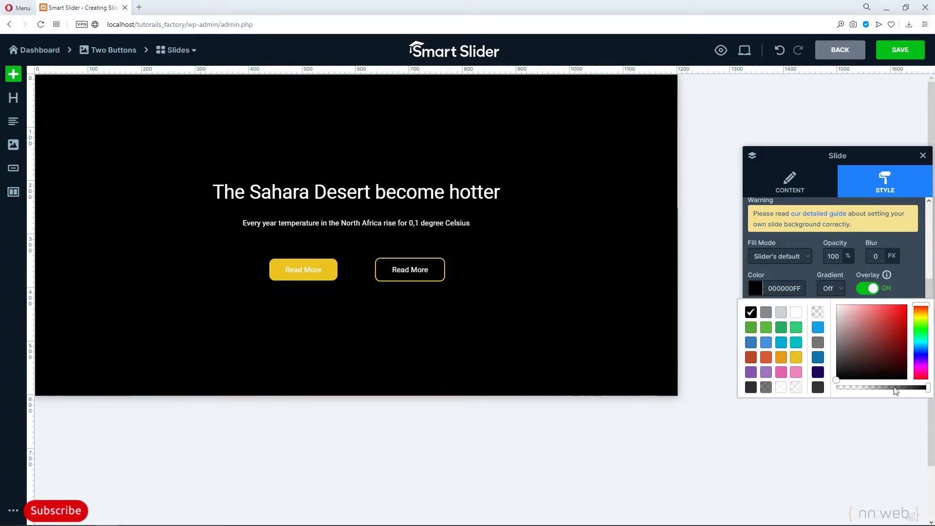
pyautogui.moveTo(929, 391); pyautogui.dragTo(885, 393)
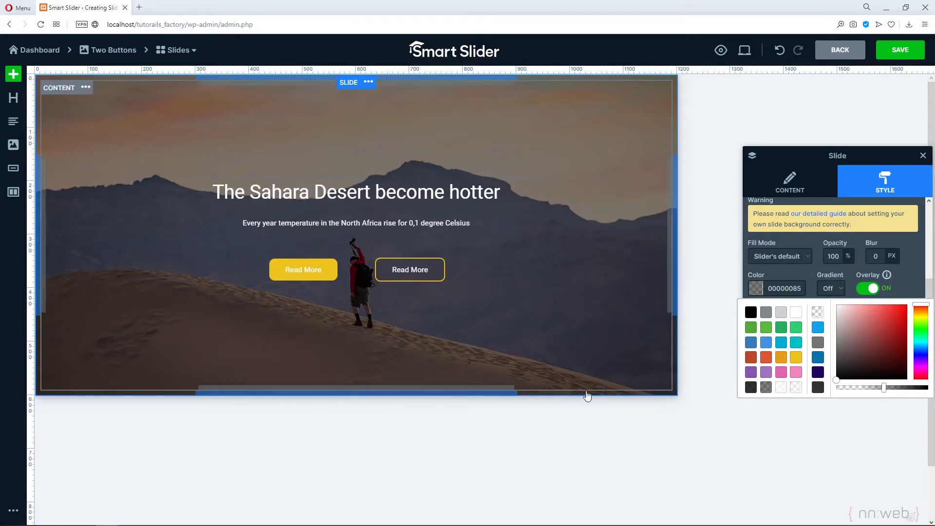
# Close the colour picker and switch the editor preview to the mobile layout.
pyautogui.click(746, 51)
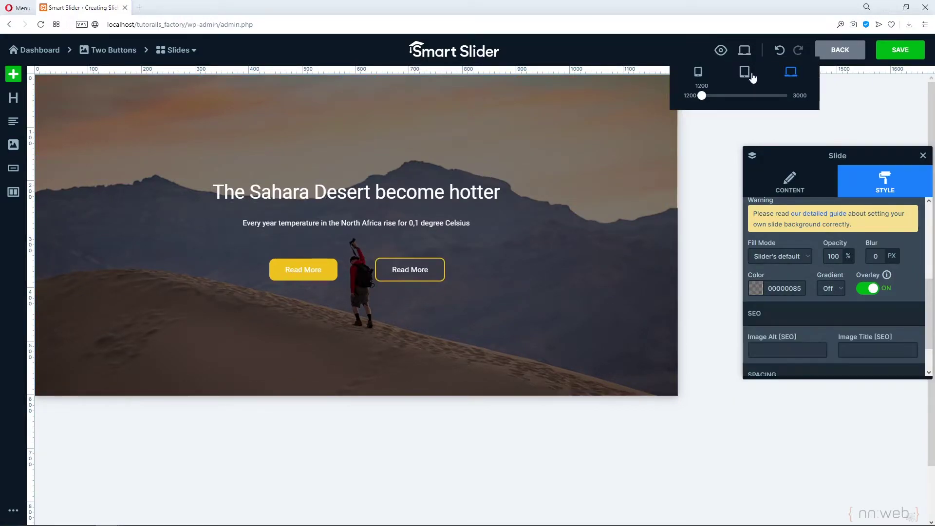
pyautogui.click(745, 73)
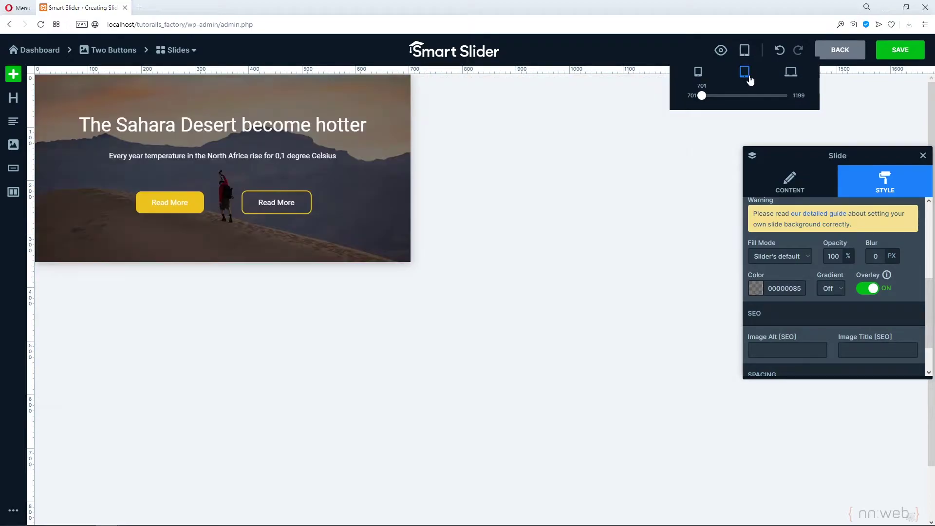
pyautogui.click(698, 73)
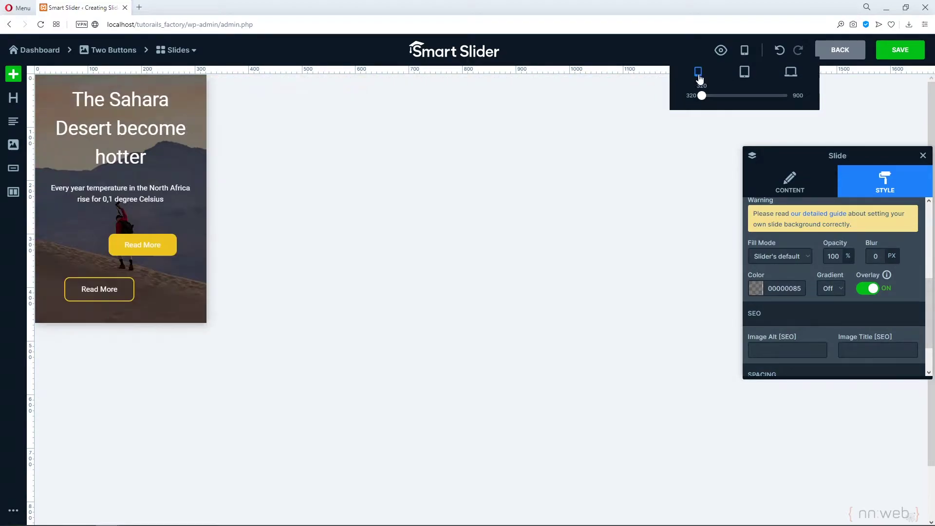
# Select the yellow Read More button, leaving its column's alignment unchanged.
pyautogui.click(107, 253)
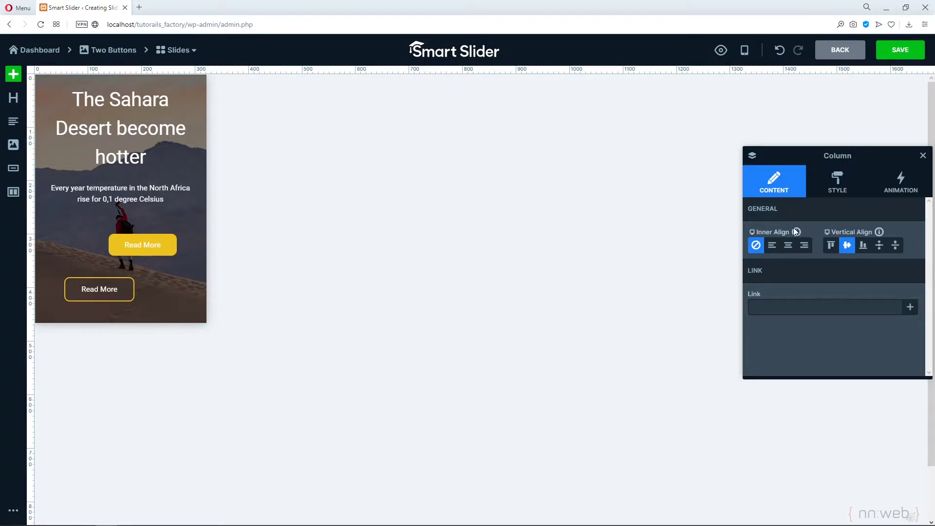
pyautogui.click(788, 246)
pyautogui.click(756, 246)
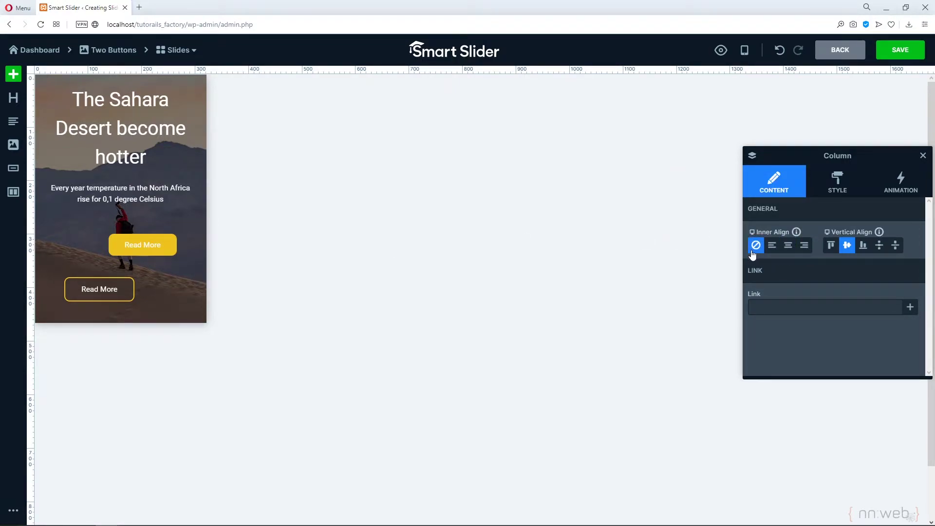
pyautogui.click(139, 244)
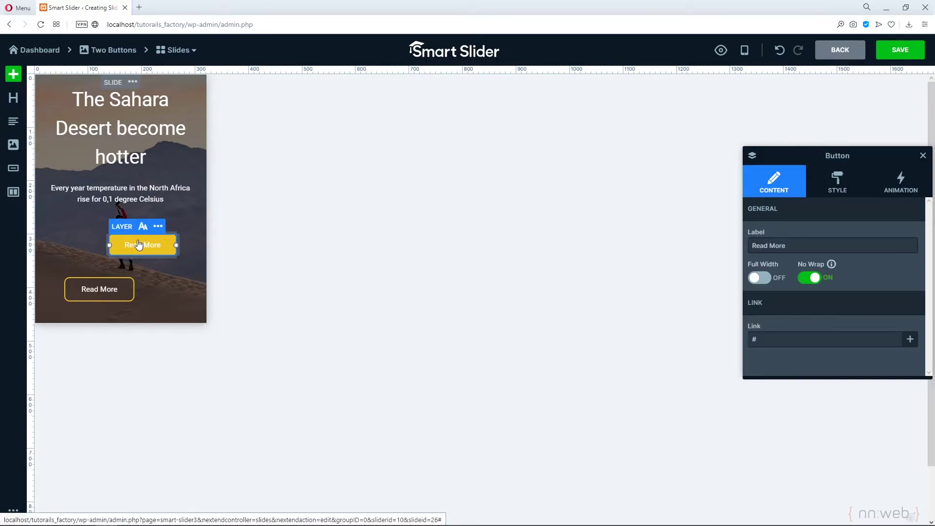
# Set the yellow Read More button's Style > Position Align to center.
pyautogui.click(843, 195)
pyautogui.scroll(-5, 864, 281)
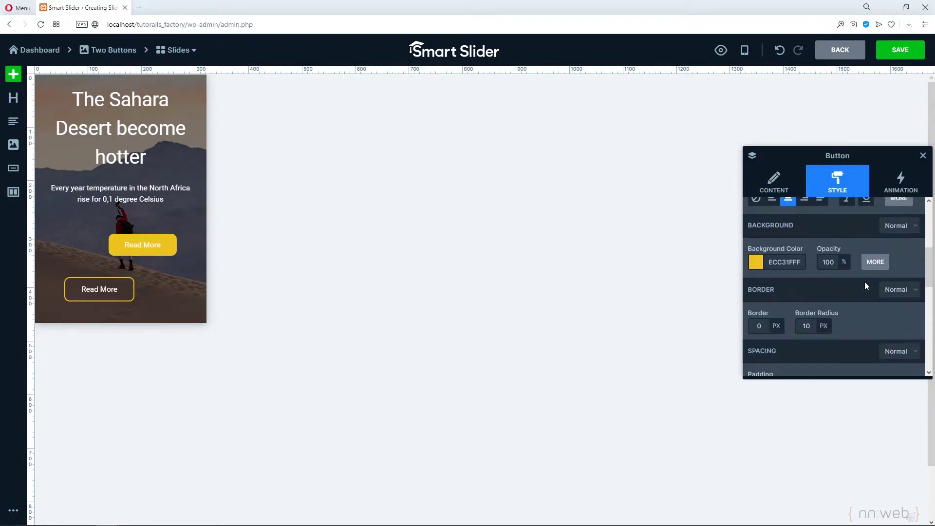
pyautogui.scroll(-4, 863, 281)
pyautogui.scroll(1, 863, 282)
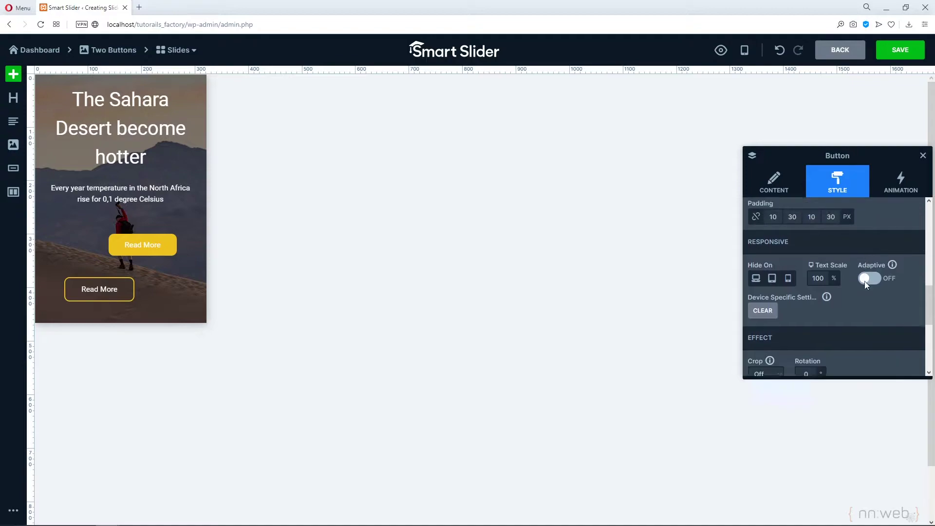
pyautogui.scroll(-3, 864, 281)
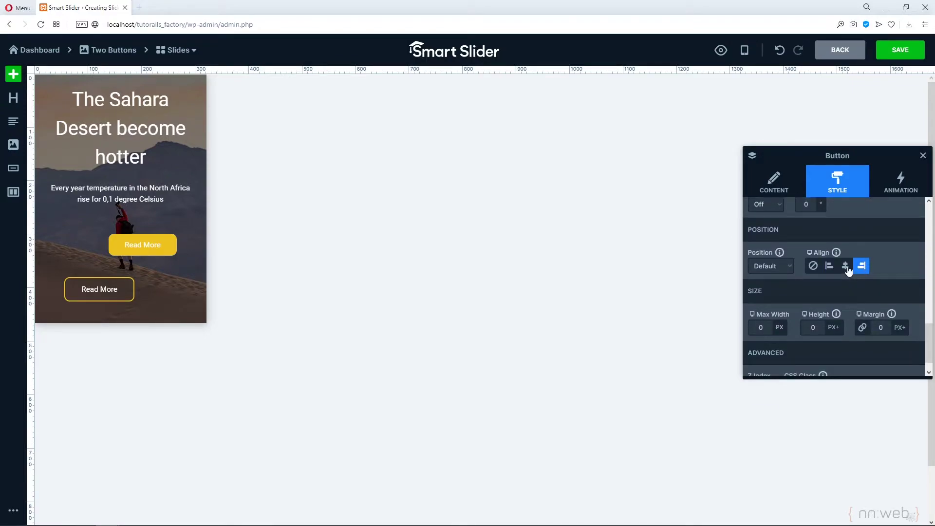
pyautogui.click(846, 266)
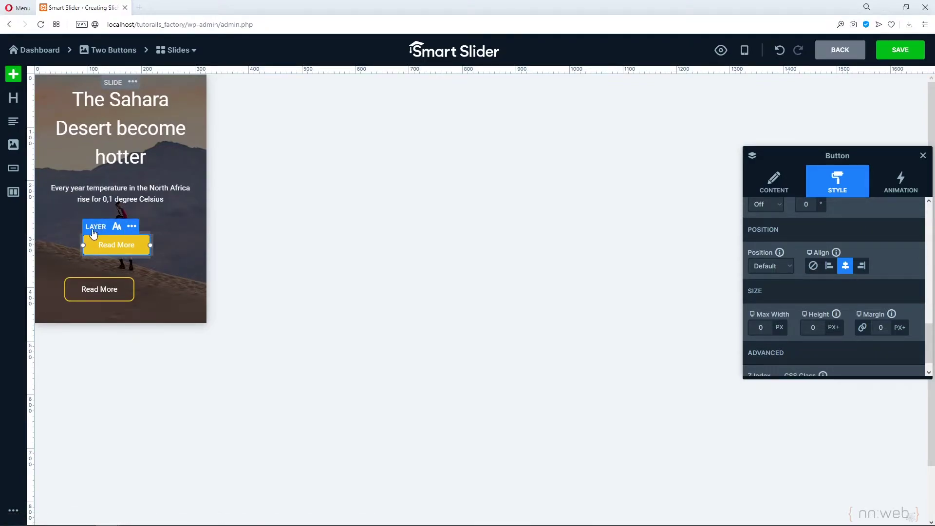
# Adjust the column padding handles, undoing a change, leaving the outlined button's column at 0px left padding.
pyautogui.moveTo(81, 237); pyautogui.dragTo(80, 242)
pyautogui.moveTo(186, 248)
pyautogui.mouseDown()
pyautogui.moveTo(164, 246)
pyautogui.moveTo(194, 249)
pyautogui.mouseUp()
pyautogui.click(131, 271)
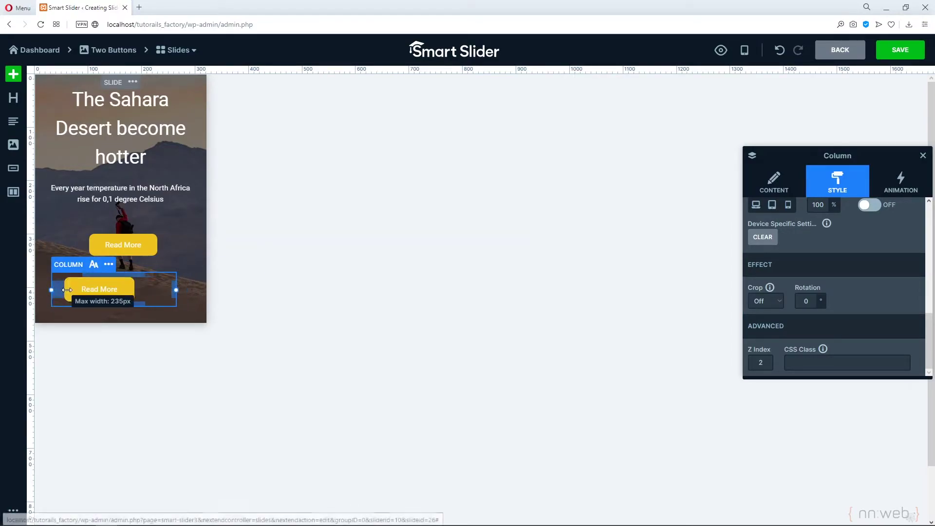
pyautogui.click(783, 57)
pyautogui.moveTo(62, 290)
pyautogui.mouseDown()
pyautogui.moveTo(100, 291)
pyautogui.moveTo(51, 292)
pyautogui.mouseUp()
pyautogui.scroll(5, 837, 280)
pyautogui.scroll(-2, 842, 265)
# Set the outlined Read More button's Style Align to center.
pyautogui.scroll(1, 838, 245)
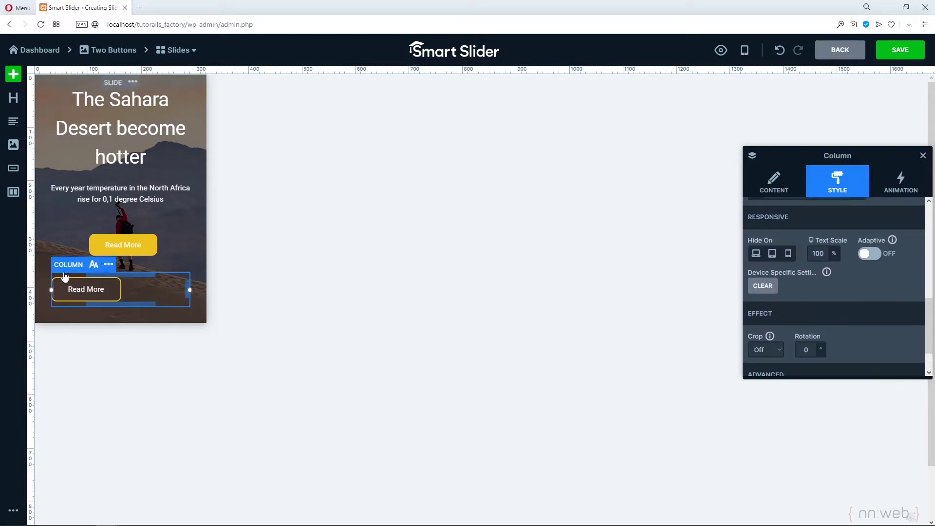
pyautogui.click(87, 288)
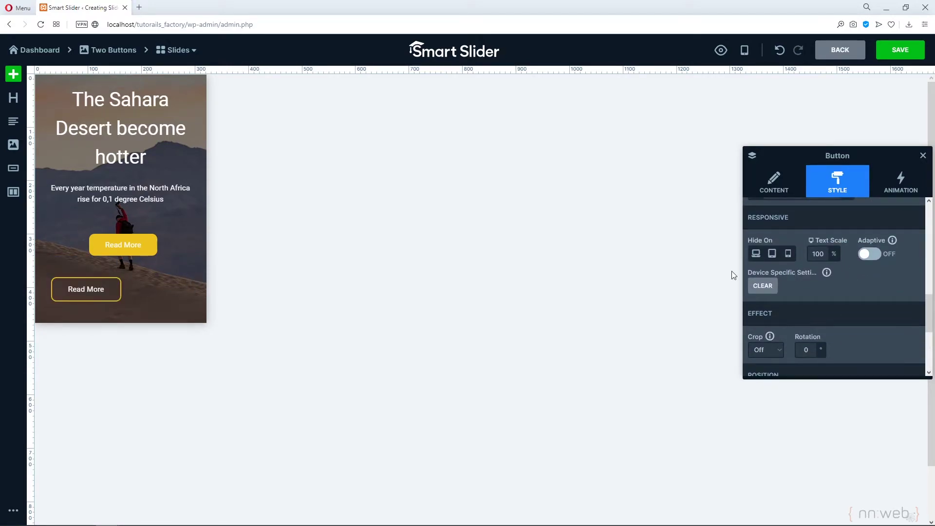
pyautogui.scroll(4, 853, 277)
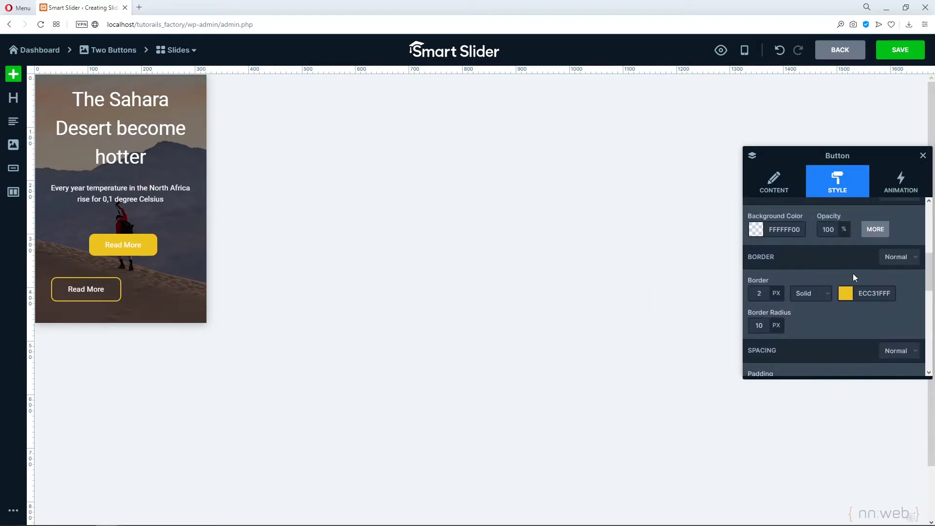
pyautogui.scroll(1, 853, 277)
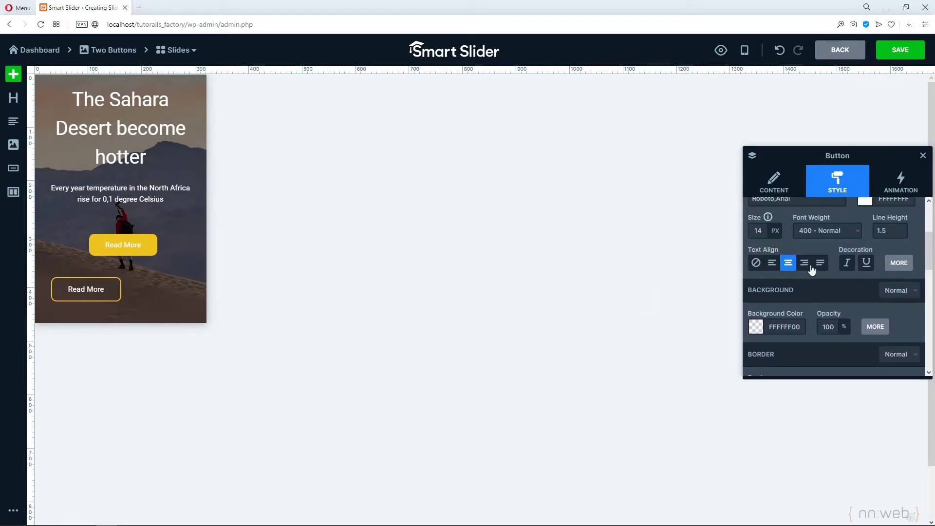
pyautogui.scroll(2, 818, 267)
pyautogui.scroll(-4, 818, 269)
pyautogui.scroll(-6, 819, 264)
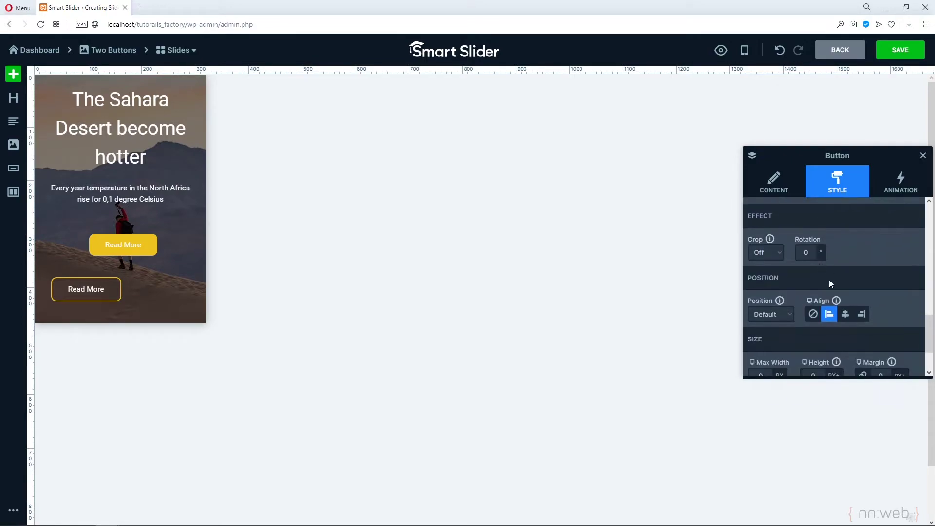
pyautogui.click(845, 314)
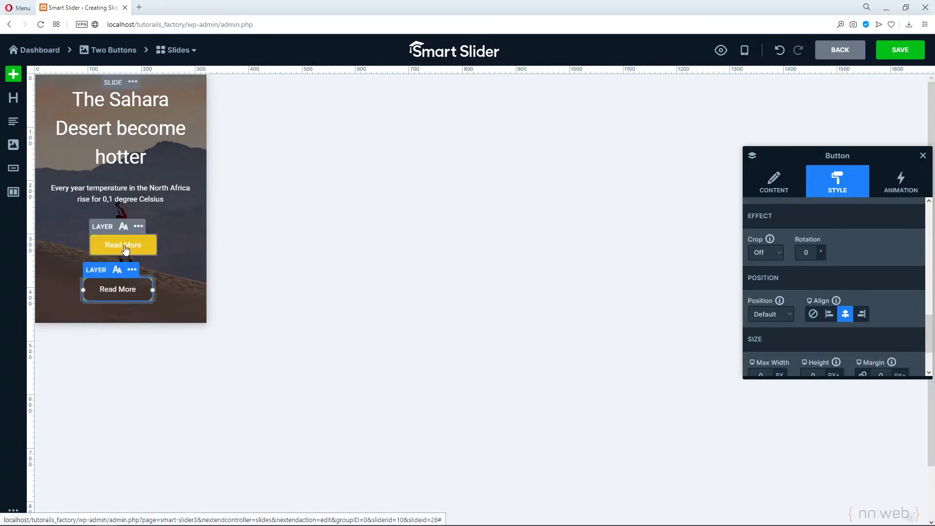
# Remove the yellow button column's left padding, undoing the 240px width change.
pyautogui.click(163, 248)
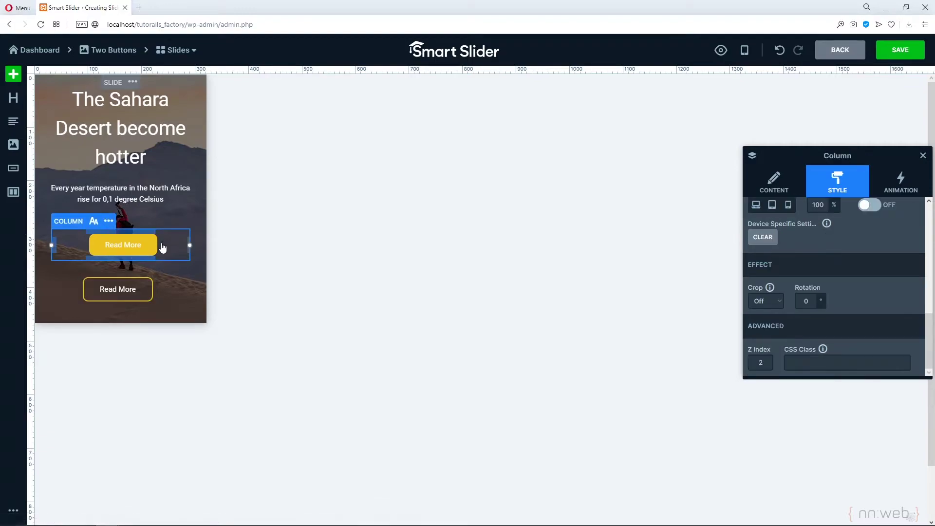
pyautogui.moveTo(190, 244); pyautogui.dragTo(180, 246)
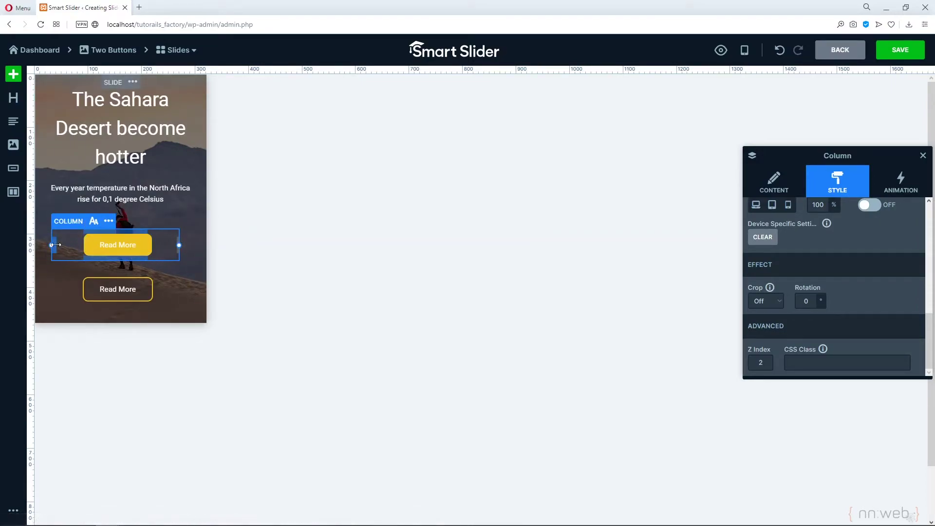
pyautogui.moveTo(55, 245); pyautogui.dragTo(54, 245)
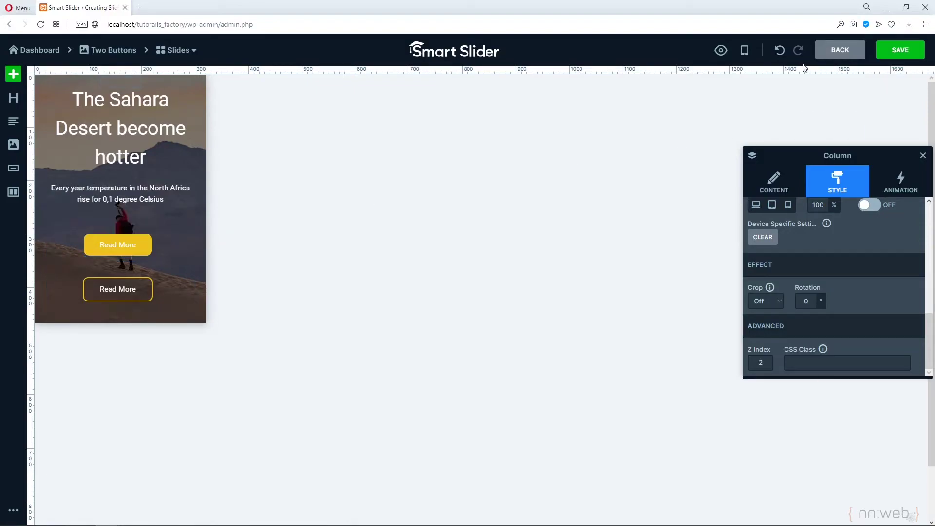
pyautogui.click(779, 49)
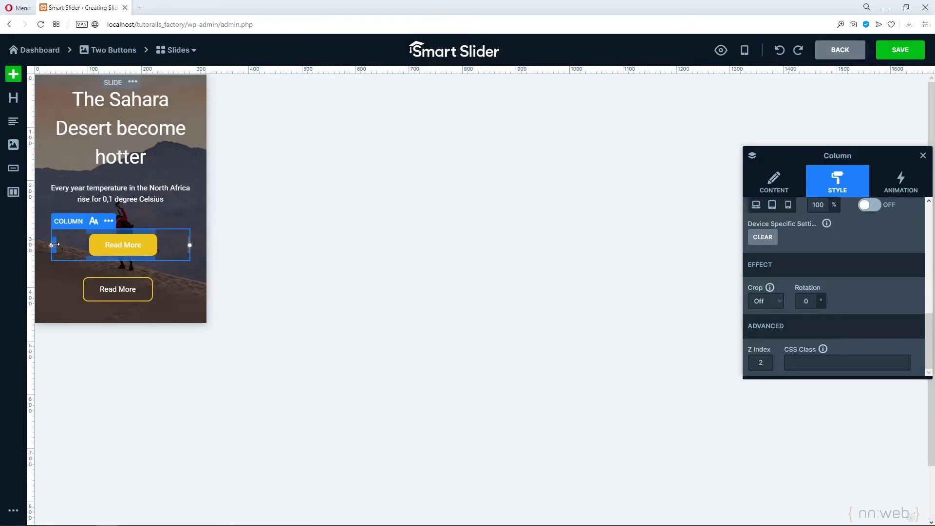
pyautogui.moveTo(54, 245); pyautogui.dragTo(46, 246)
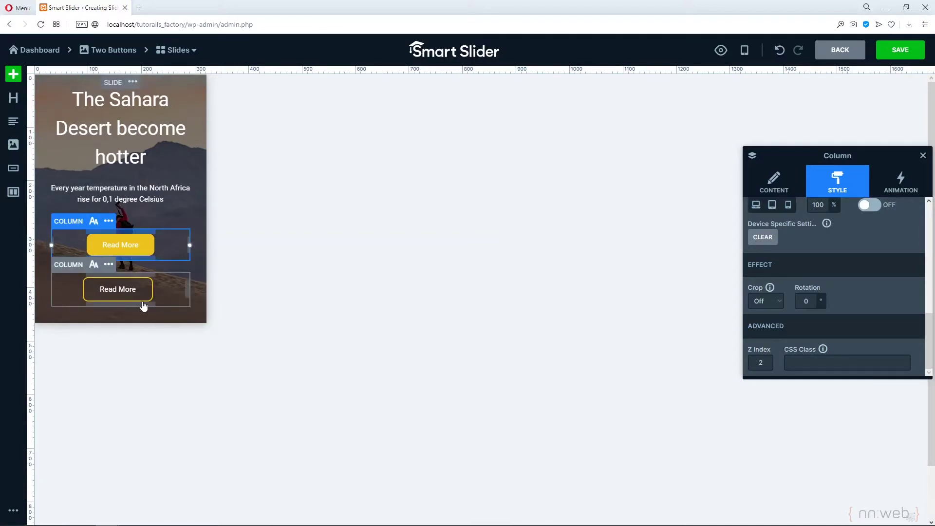
# Trim the outlined button's column, undoing an unwanted resize, then deselect it.
pyautogui.click(99, 290)
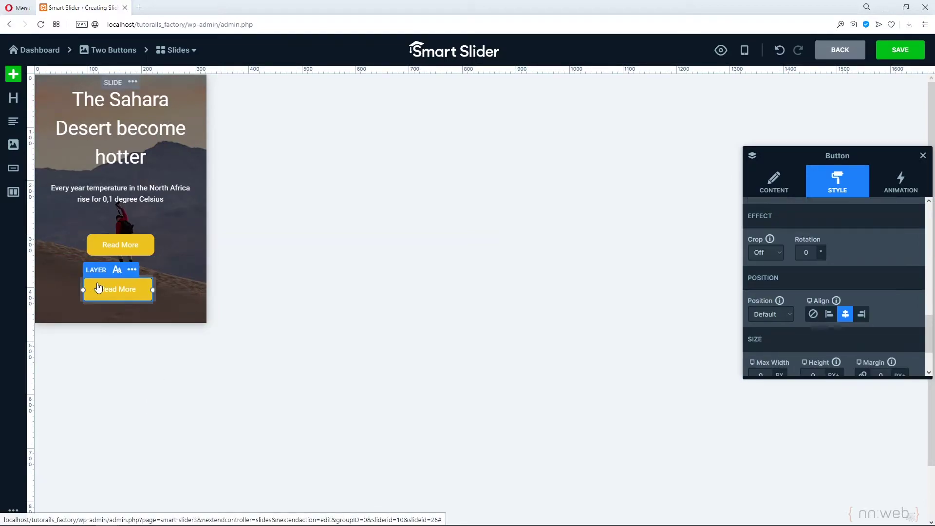
pyautogui.click(64, 278)
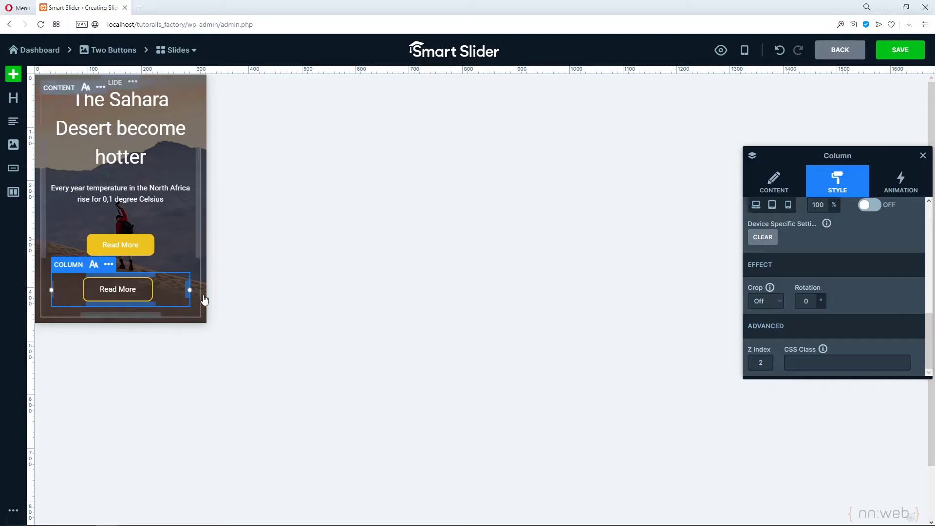
pyautogui.moveTo(186, 288); pyautogui.dragTo(194, 288)
pyautogui.click(779, 50)
pyautogui.click(174, 294)
pyautogui.click(306, 348)
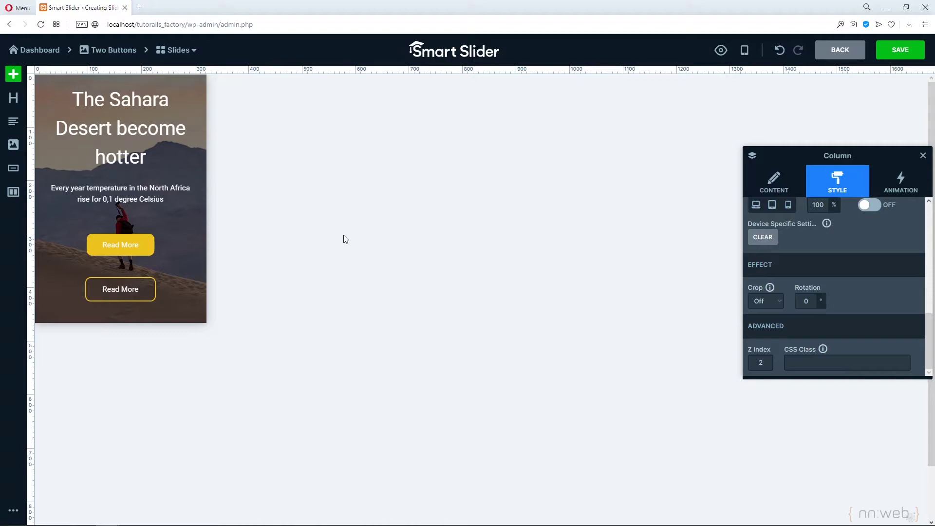
# Duplicate the Picture-3 desert slide in the Two Buttons slider and open the copy for editing.
pyautogui.click(156, 105)
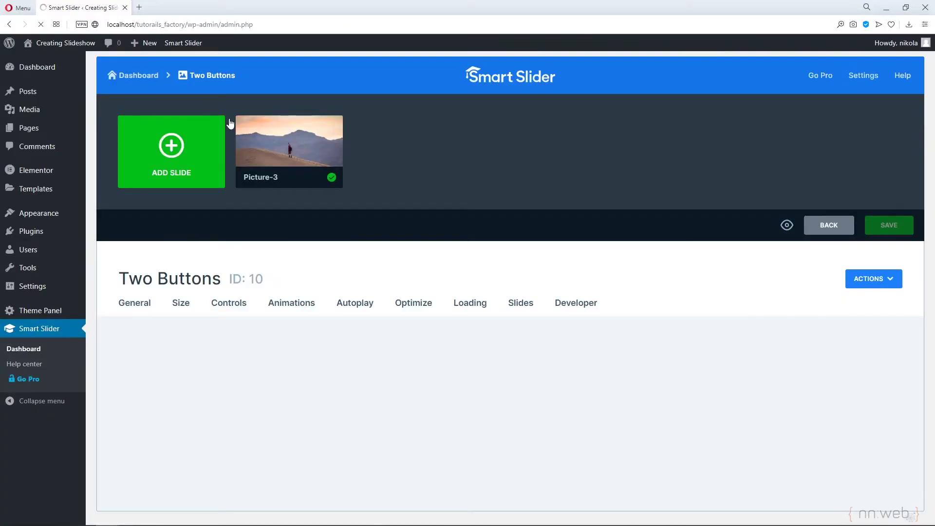
pyautogui.moveTo(308, 171)
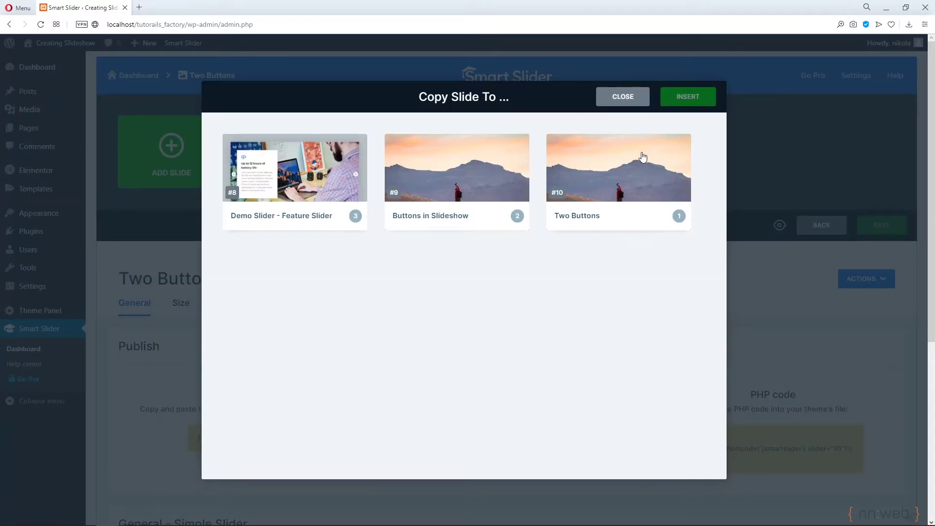
pyautogui.click(634, 103)
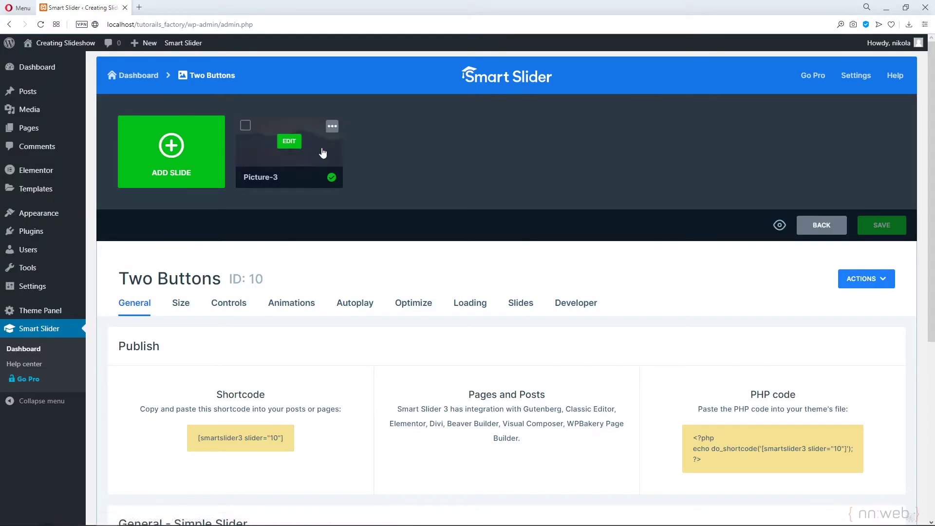
pyautogui.click(332, 126)
pyautogui.click(323, 148)
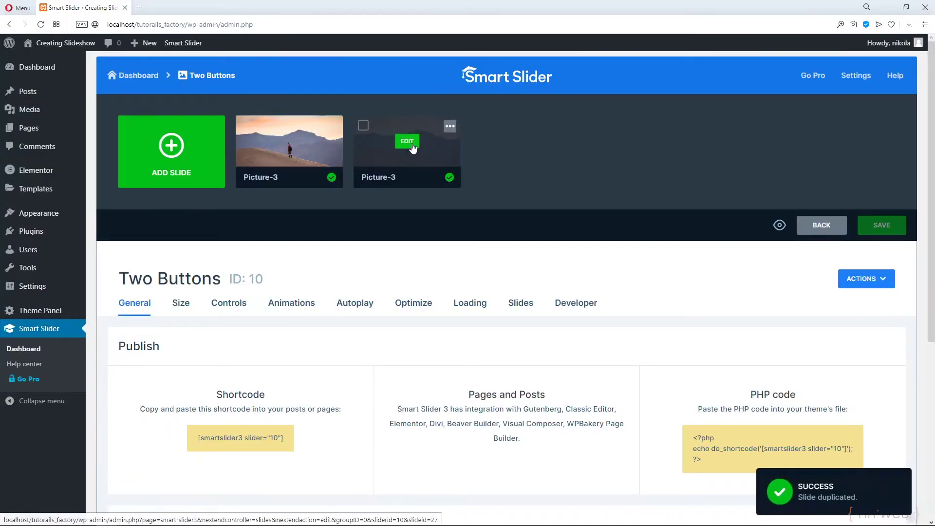
pyautogui.click(407, 141)
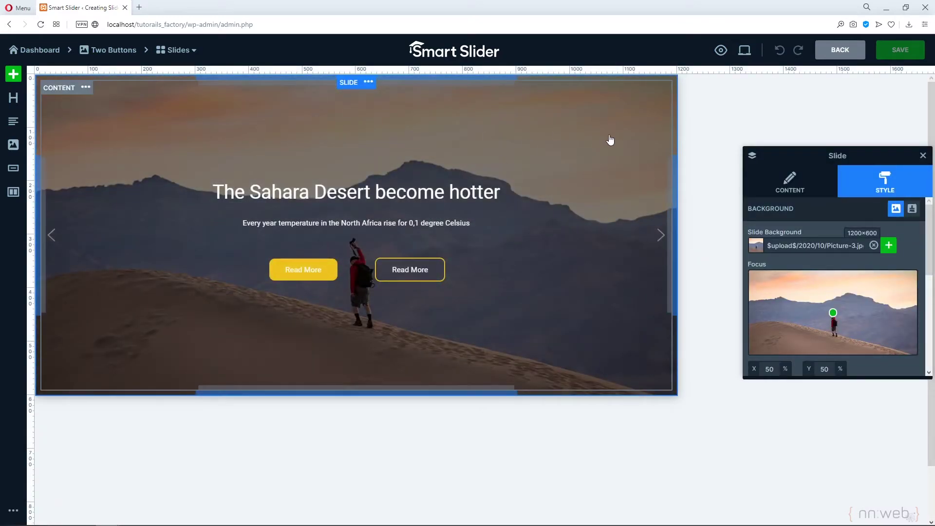
# Swap the slide background for the newly uploaded Picture-2-1.jpg glacier photo.
pyautogui.click(874, 244)
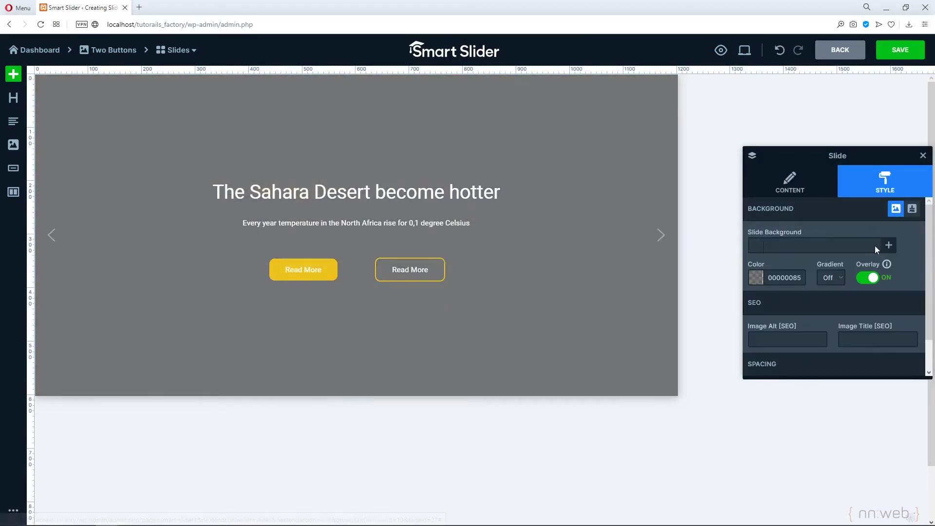
pyautogui.click(888, 247)
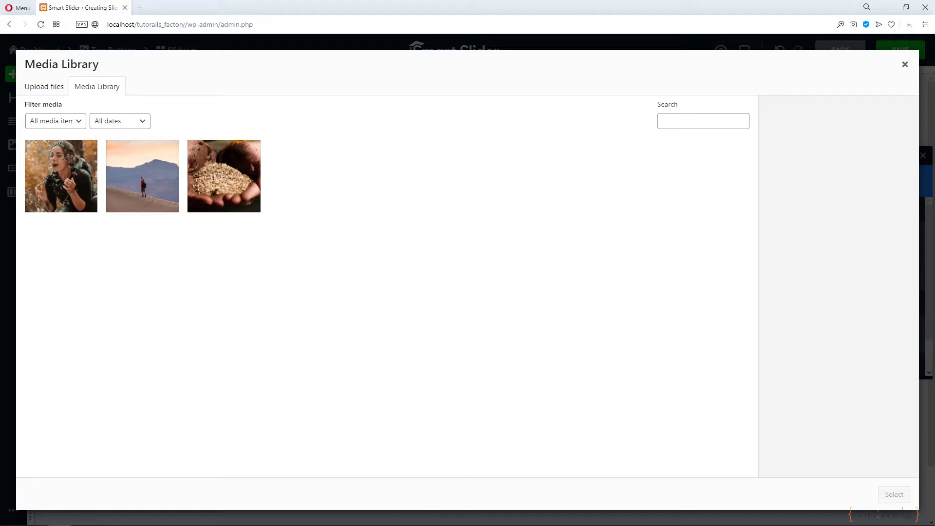
pyautogui.moveTo(188, 283); pyautogui.dragTo(253, 276)
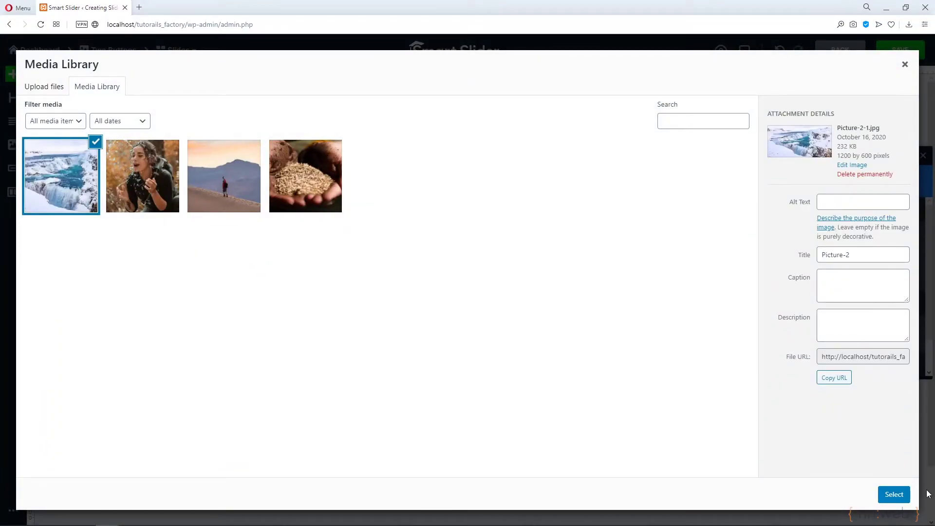
pyautogui.click(893, 494)
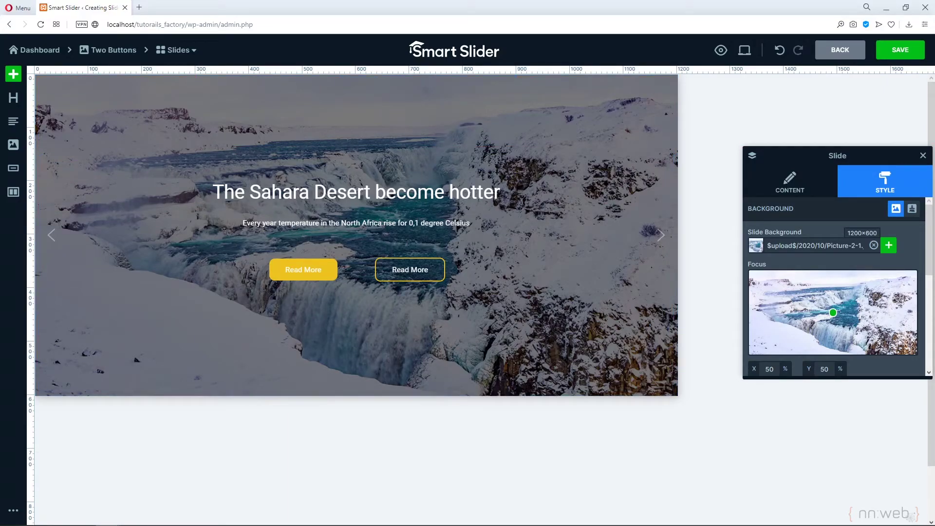
# Replace the slide heading with the pasted text 'Antarctica's ice is melting'.
pyautogui.click(617, 198)
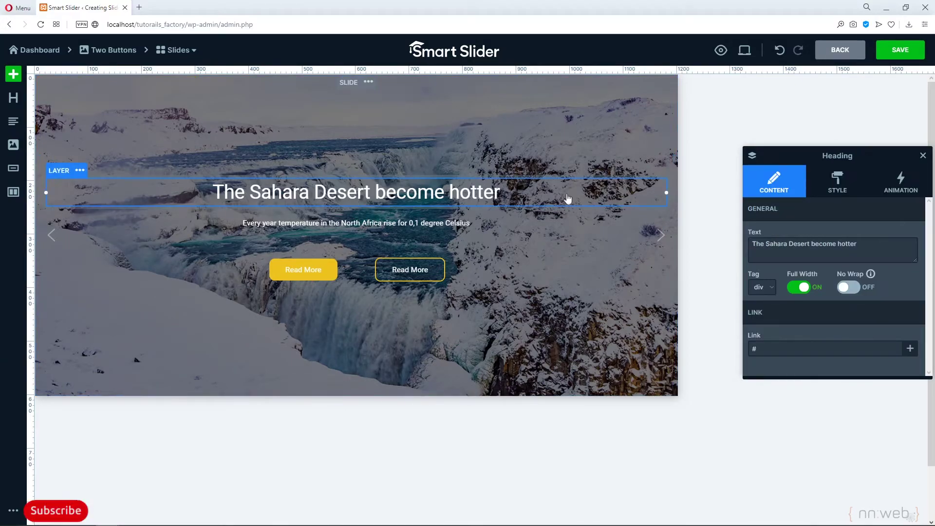
pyautogui.click(751, 244)
pyautogui.hotkey('ctrl', 'a')
pyautogui.write("Antarctica's ice is melting")
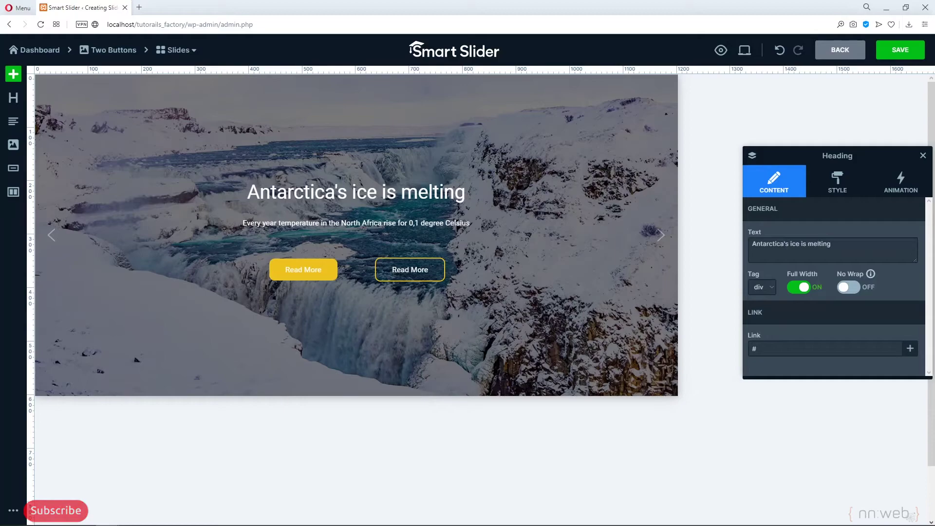
# Replace the subtitle with the pasted sentence about sea-level estimates.
pyautogui.click(398, 224)
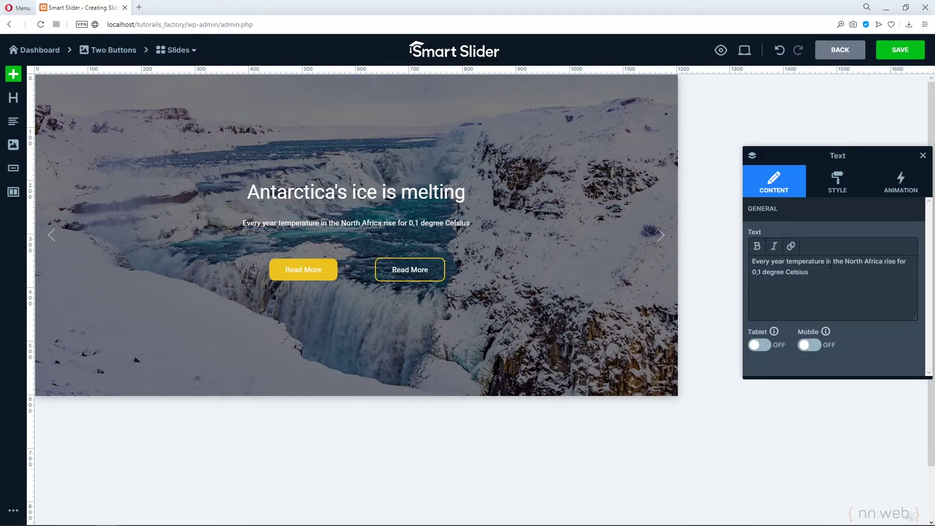
pyautogui.click(831, 269)
pyautogui.hotkey('ctrl', 'a')
pyautogui.write('The sea-level estimates maybe aren’t as bad as we thought, but the climate predictions are worse')
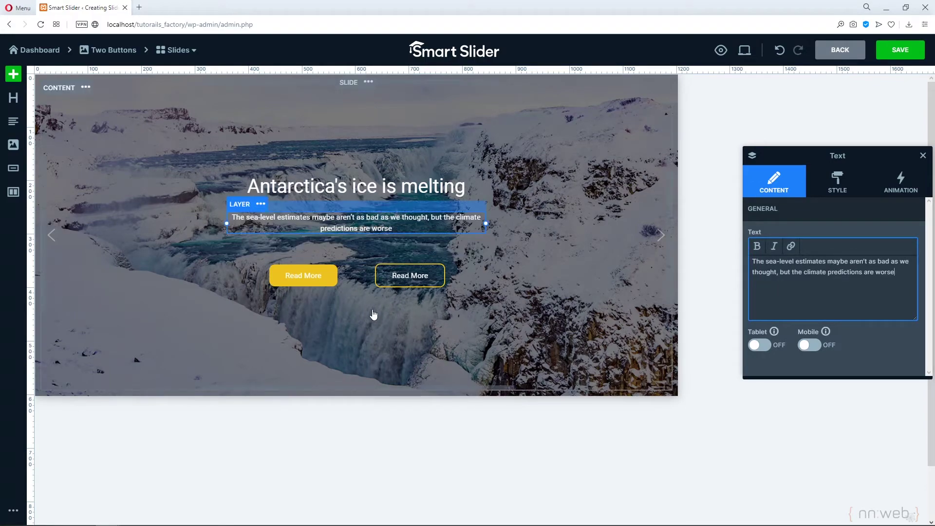
pyautogui.click(332, 276)
# Set the solid Read More button's background colour to blue 13A1E9FF.
pyautogui.click(847, 185)
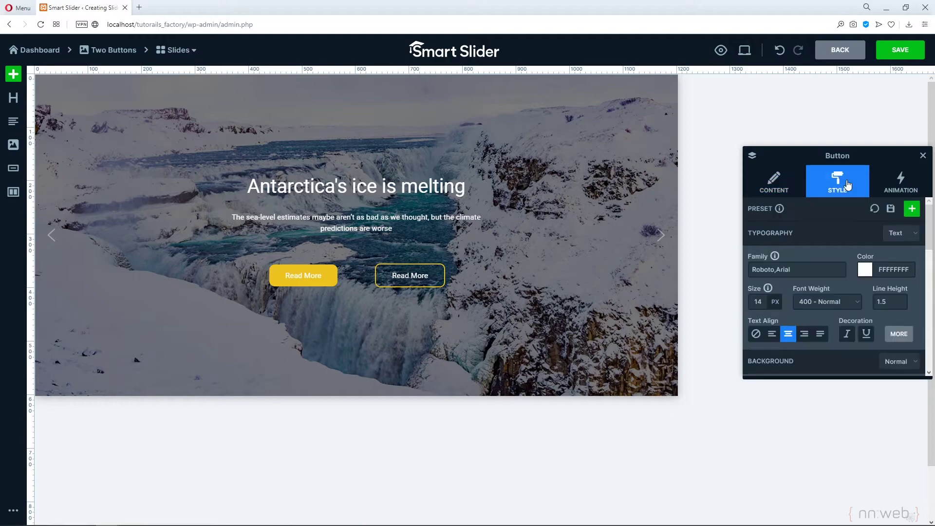
pyautogui.scroll(-3, 849, 279)
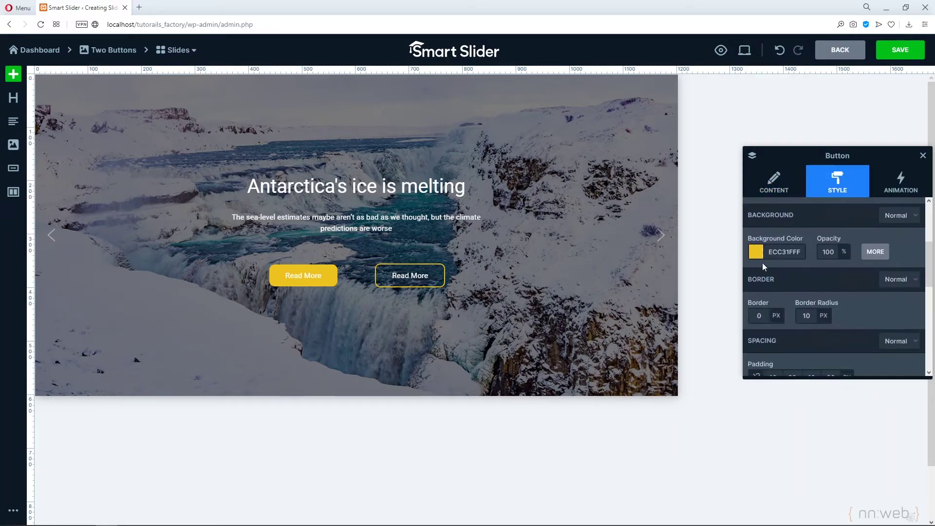
pyautogui.click(756, 252)
pyautogui.click(818, 291)
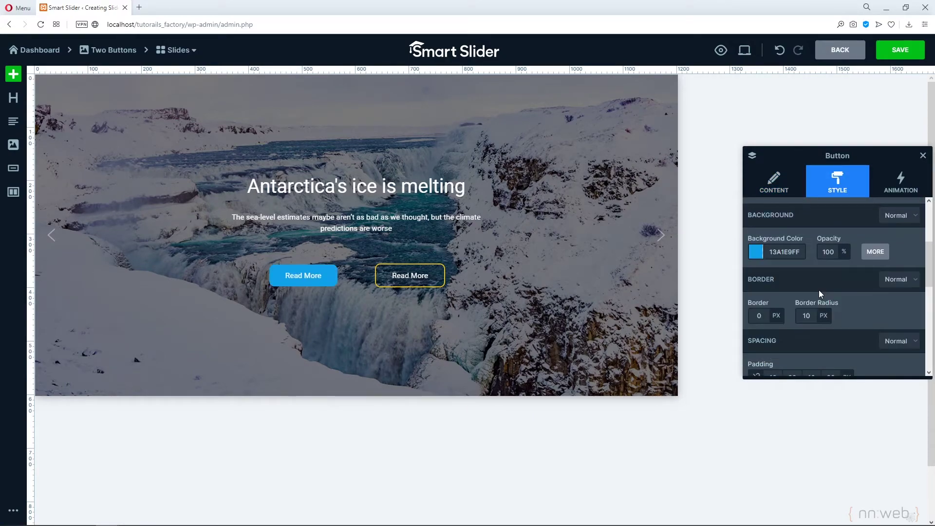
# Set the outlined Read More button's border colour to blue 13A1E9FF.
pyautogui.click(444, 268)
pyautogui.scroll(-2, 838, 257)
pyautogui.scroll(2, 837, 257)
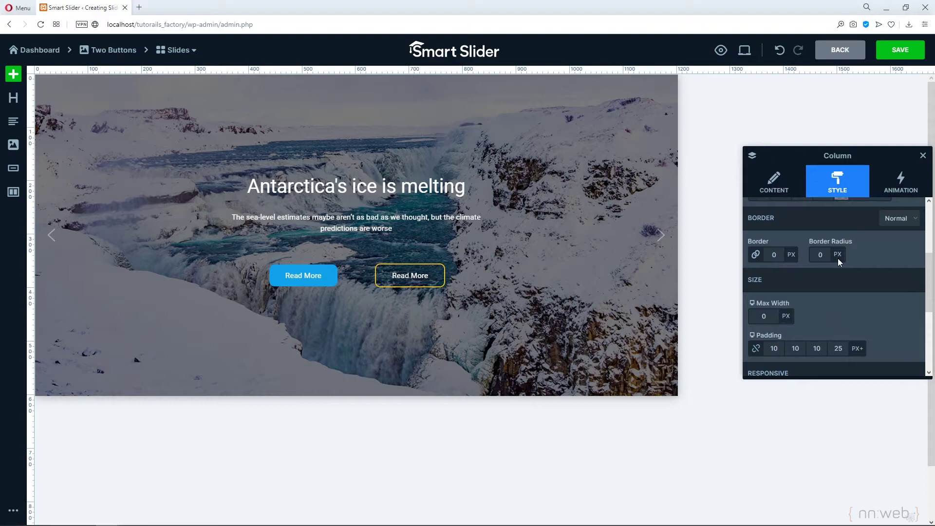
pyautogui.scroll(3, 838, 262)
pyautogui.scroll(-4, 838, 263)
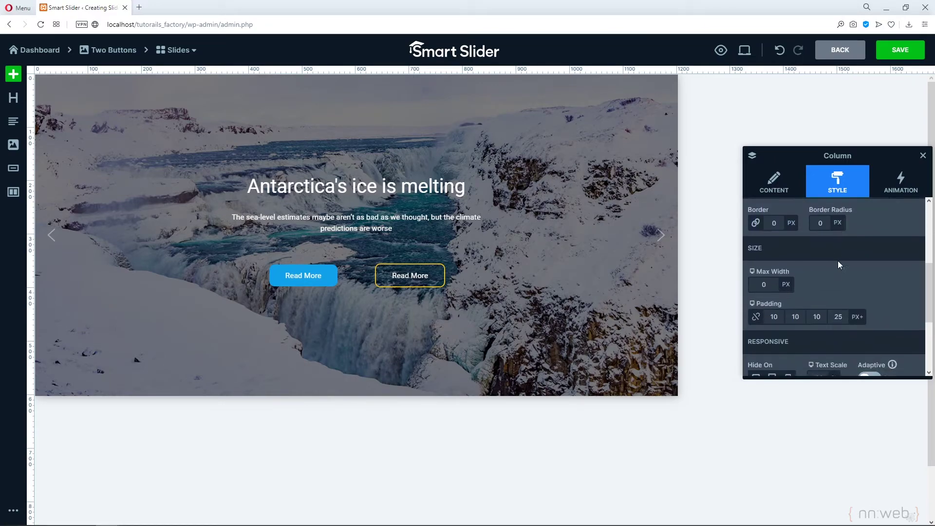
pyautogui.scroll(-3, 838, 264)
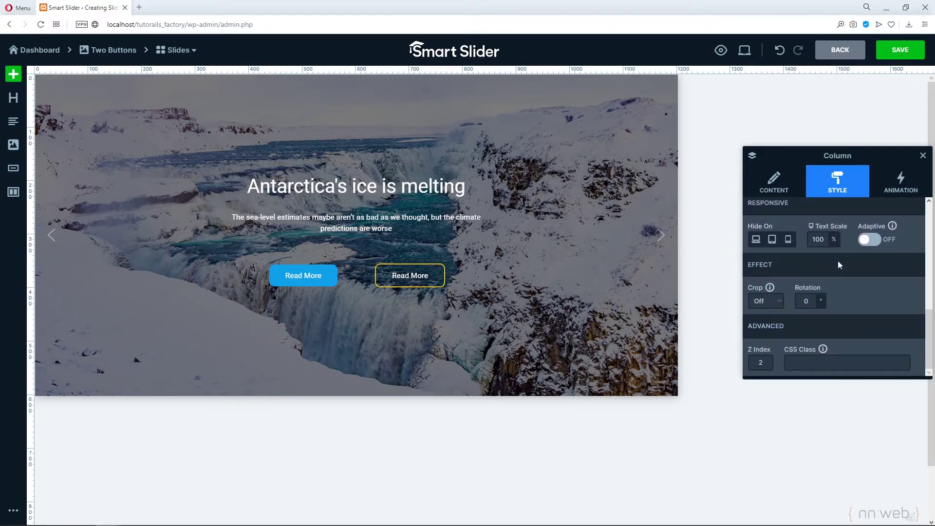
pyautogui.scroll(5, 838, 265)
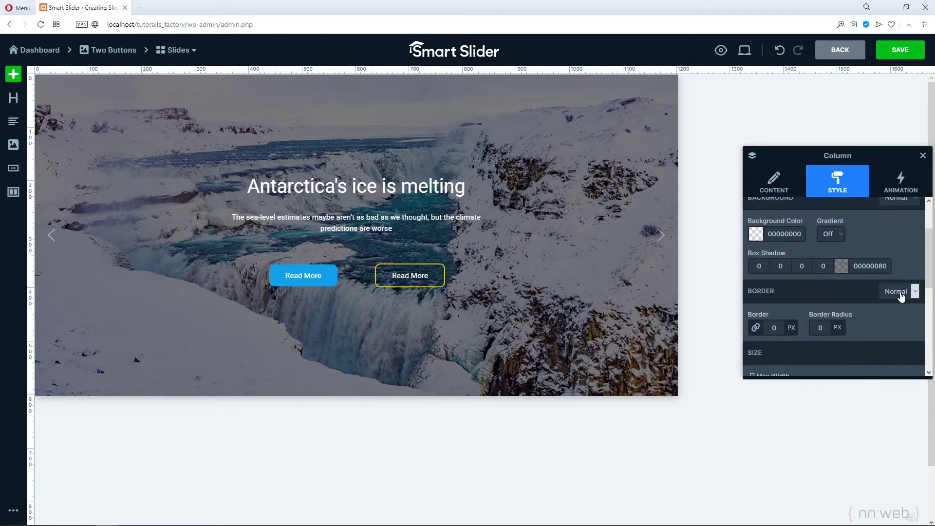
pyautogui.scroll(-1, 827, 272)
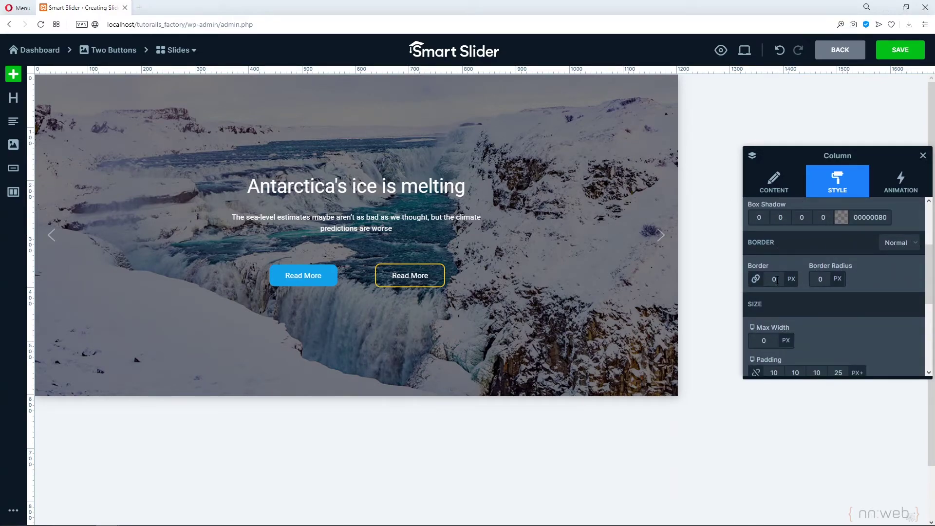
pyautogui.click(408, 275)
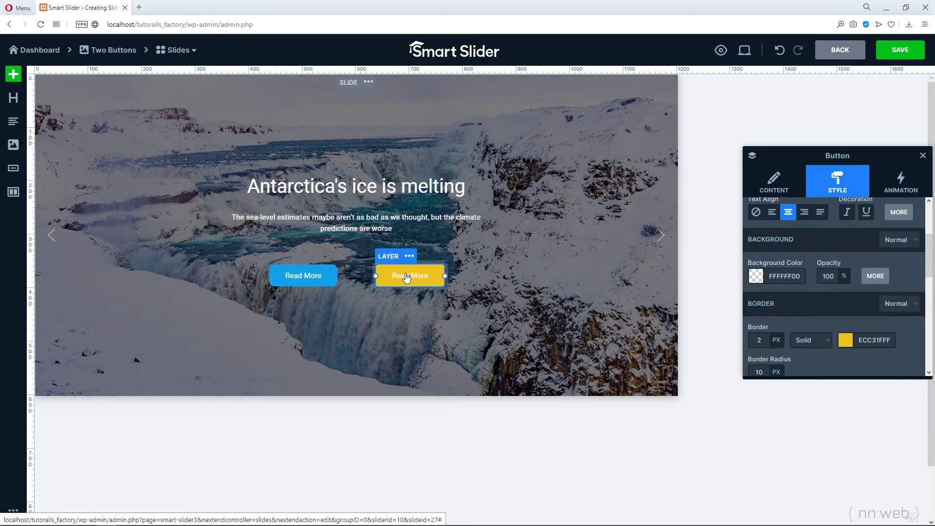
pyautogui.click(842, 343)
pyautogui.click(821, 380)
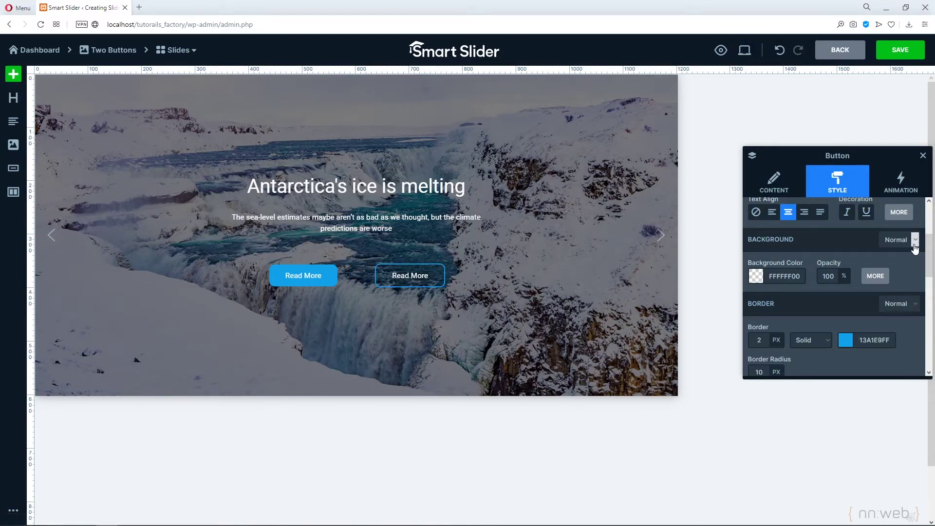
# Make the outlined button's hover background 13A1E9FF, save the slide, and return to the dashboard.
pyautogui.click(914, 246)
pyautogui.click(906, 261)
pyautogui.click(755, 277)
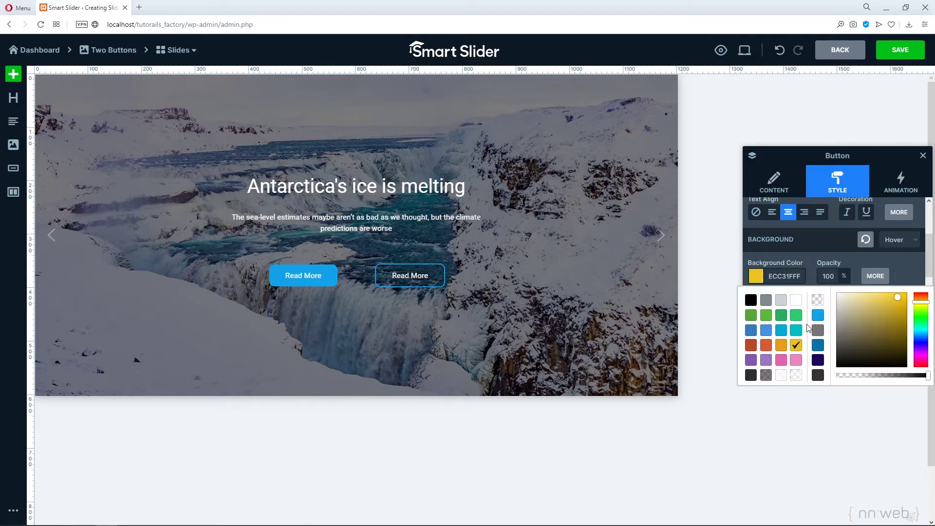
pyautogui.click(796, 331)
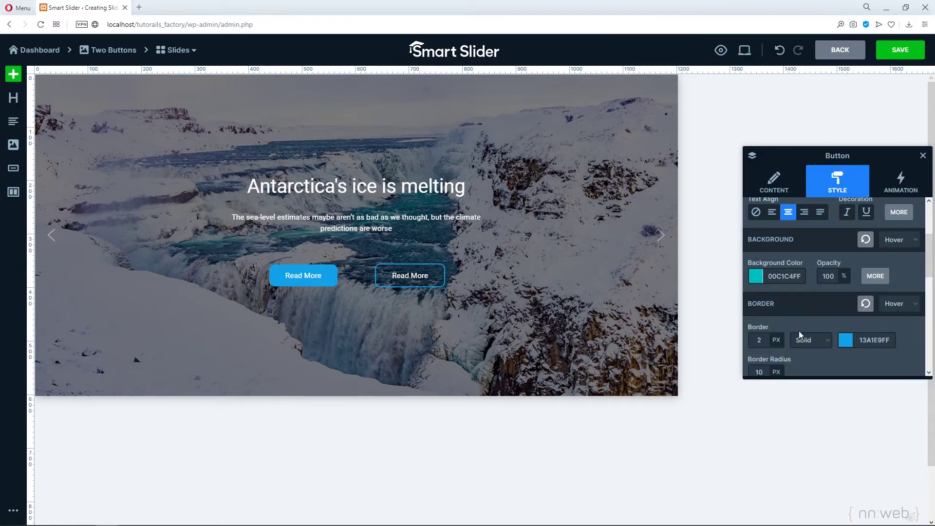
pyautogui.click(756, 276)
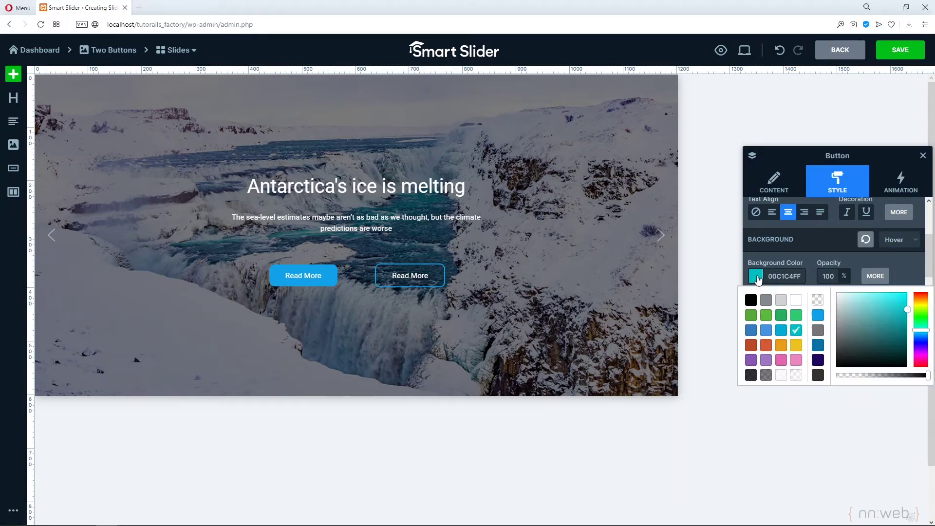
pyautogui.click(818, 320)
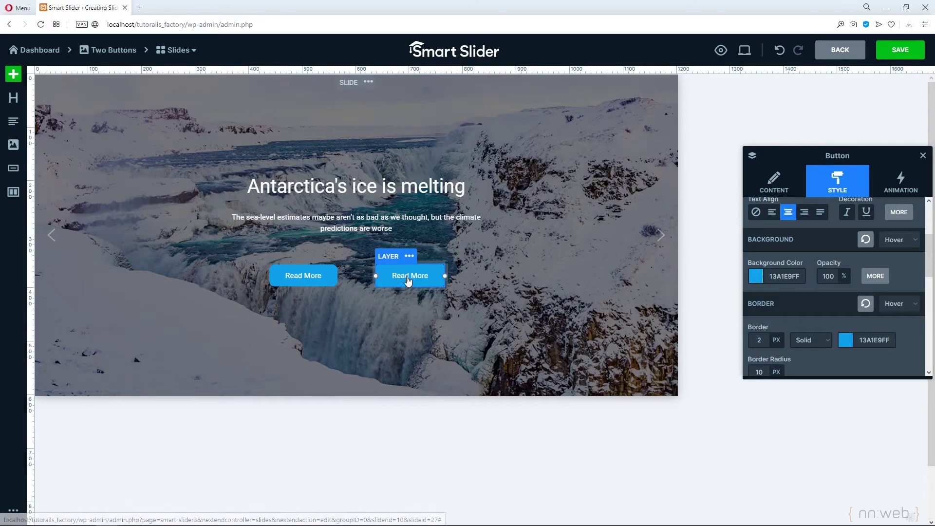
pyautogui.click(892, 48)
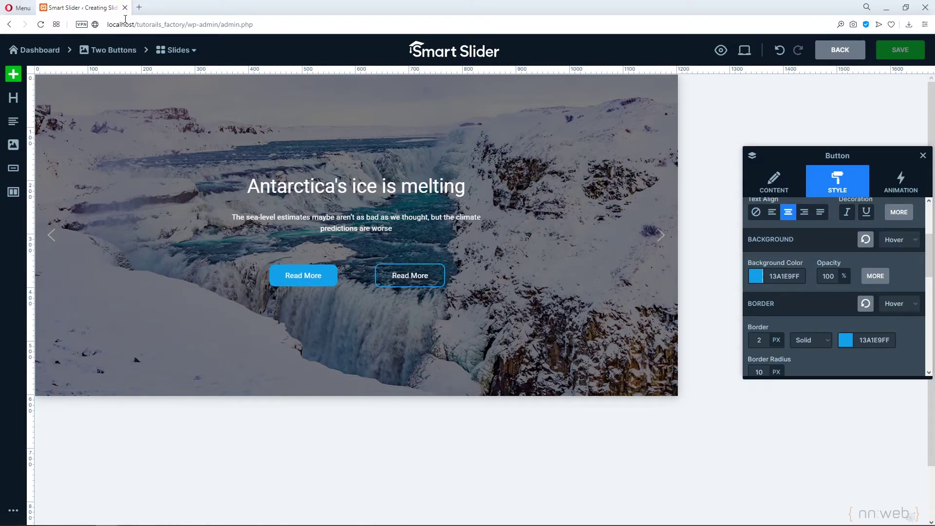
pyautogui.click(43, 50)
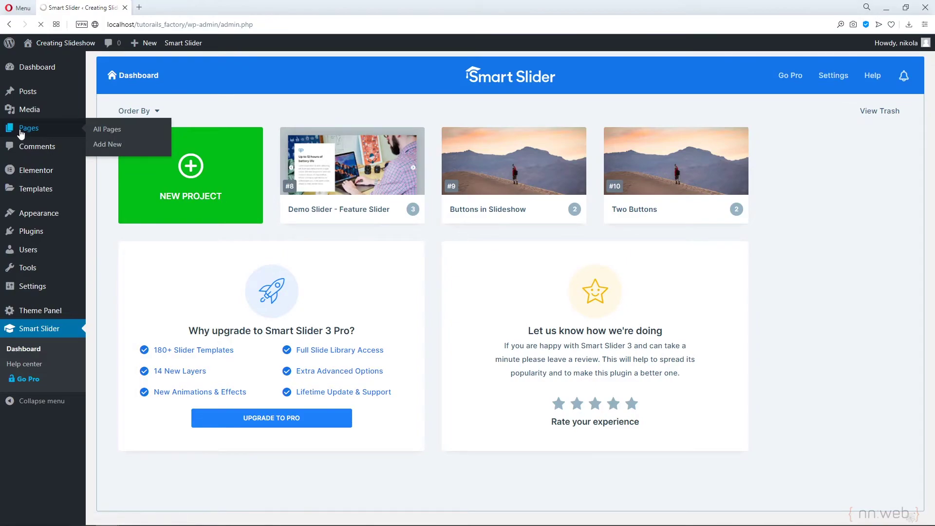
# Go to the Smart Slider dashboard and open the Two Buttons slider for editing.
pyautogui.click(22, 129)
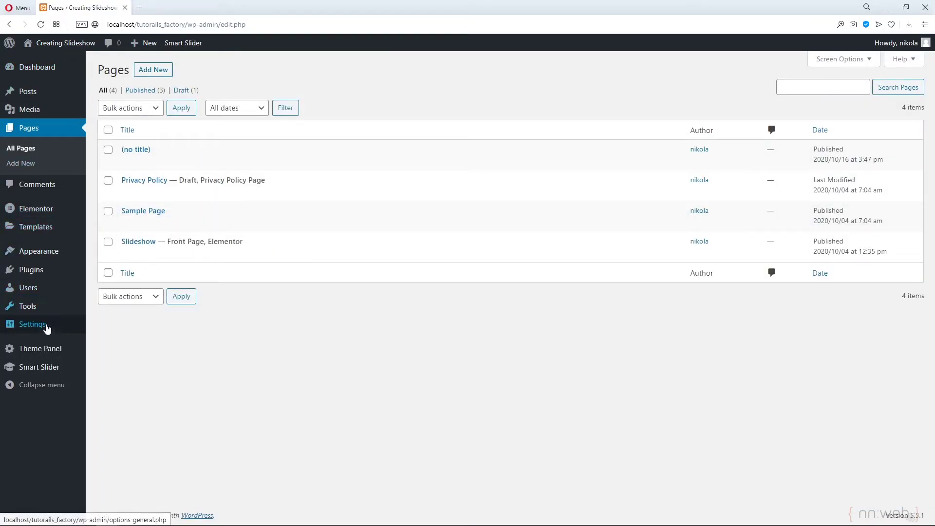
pyautogui.moveTo(54, 370)
pyautogui.click(115, 371)
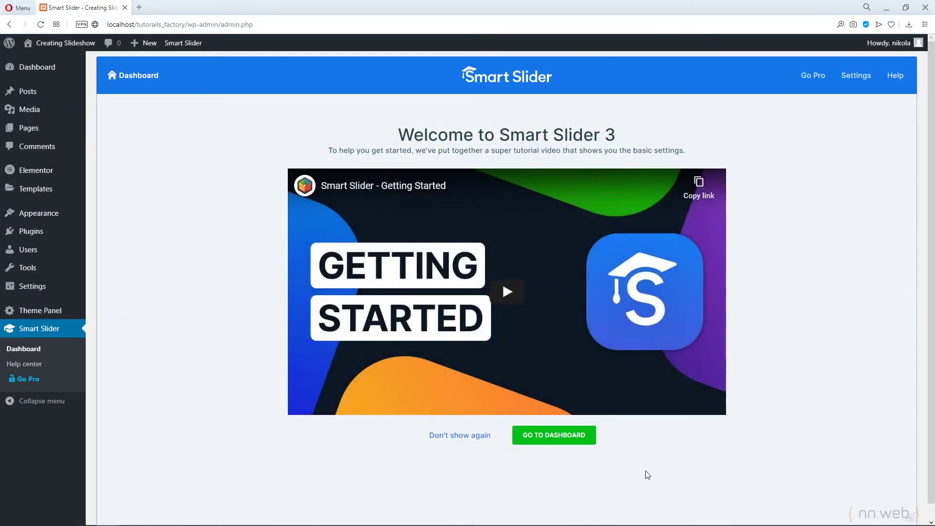
pyautogui.click(567, 435)
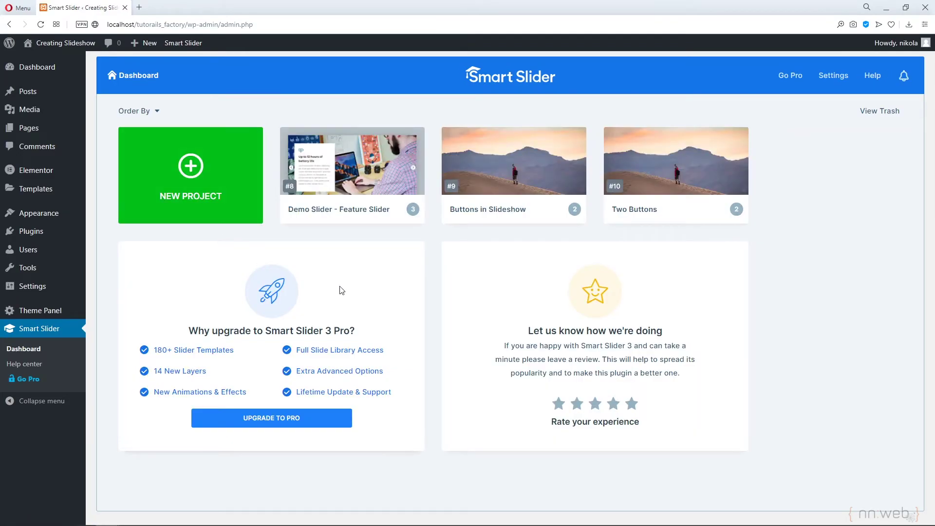
pyautogui.moveTo(605, 187)
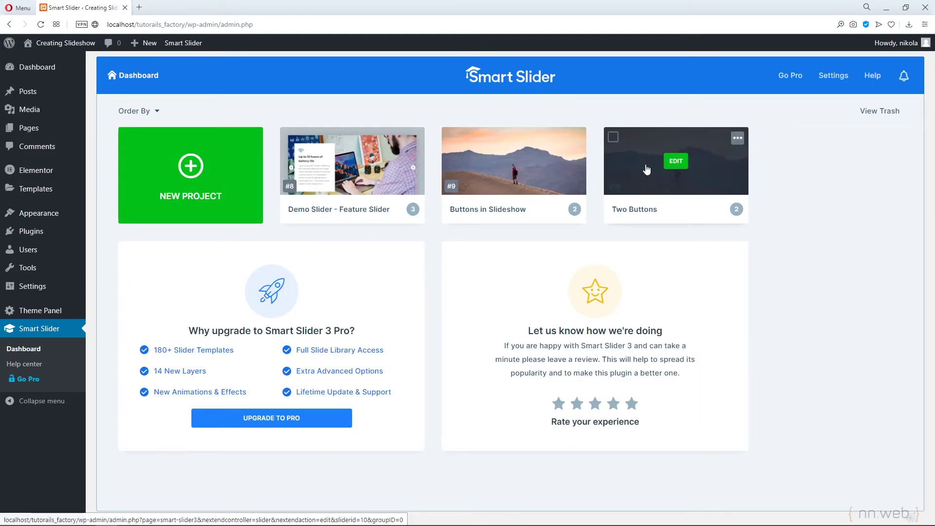
pyautogui.click(680, 163)
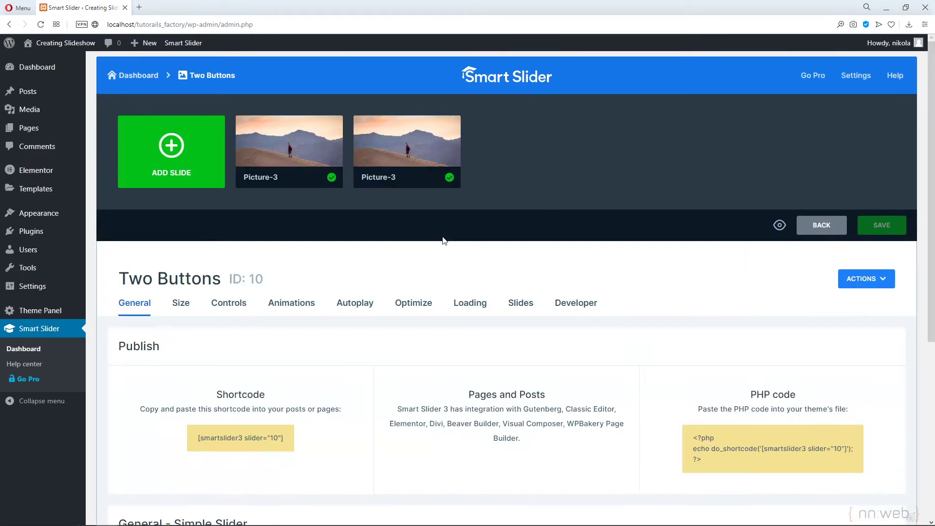
# Turn on autoplay with a 4000 ms slide duration and save the slider.
pyautogui.scroll(-5, 310, 277)
pyautogui.scroll(4, 302, 276)
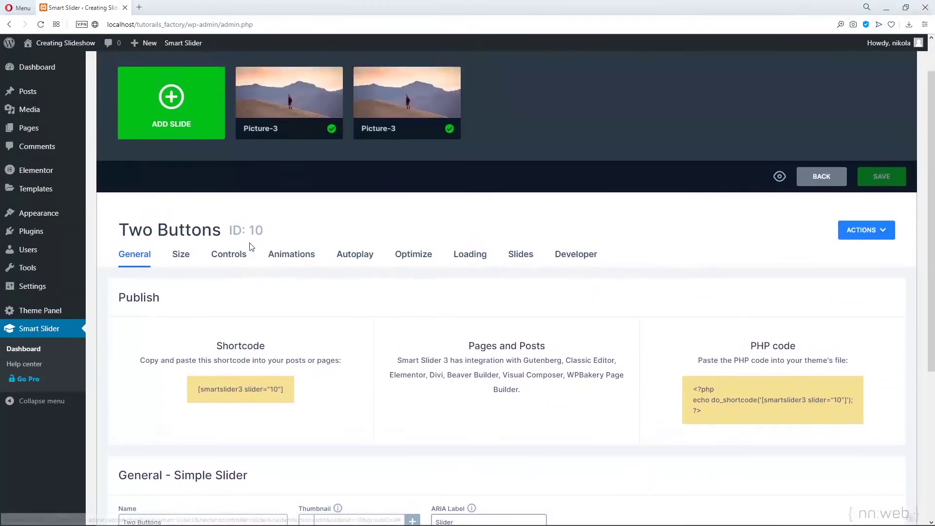
pyautogui.click(295, 253)
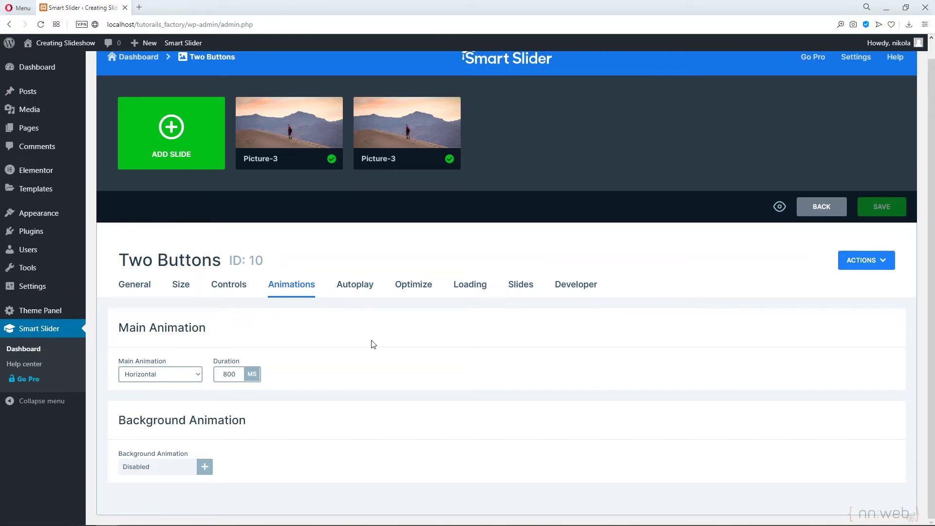
pyautogui.click(355, 284)
pyautogui.click(186, 345)
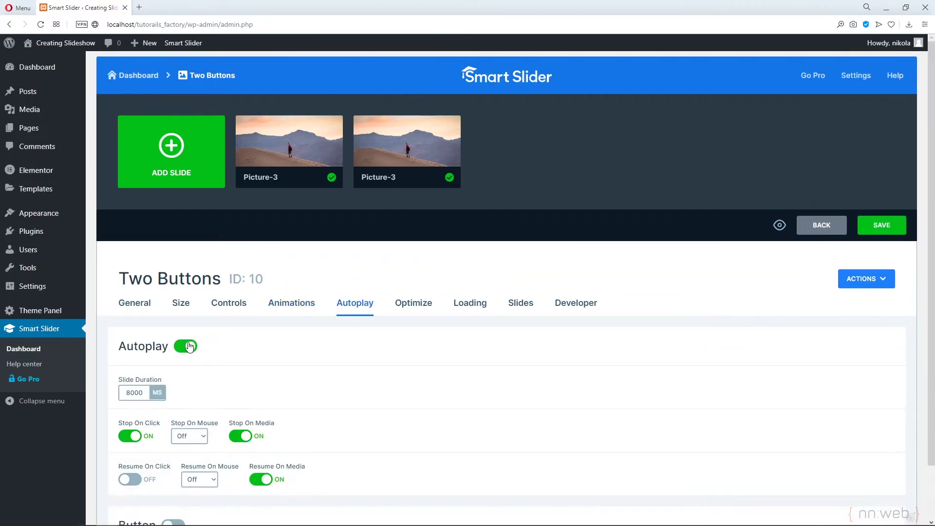
pyautogui.click(130, 393)
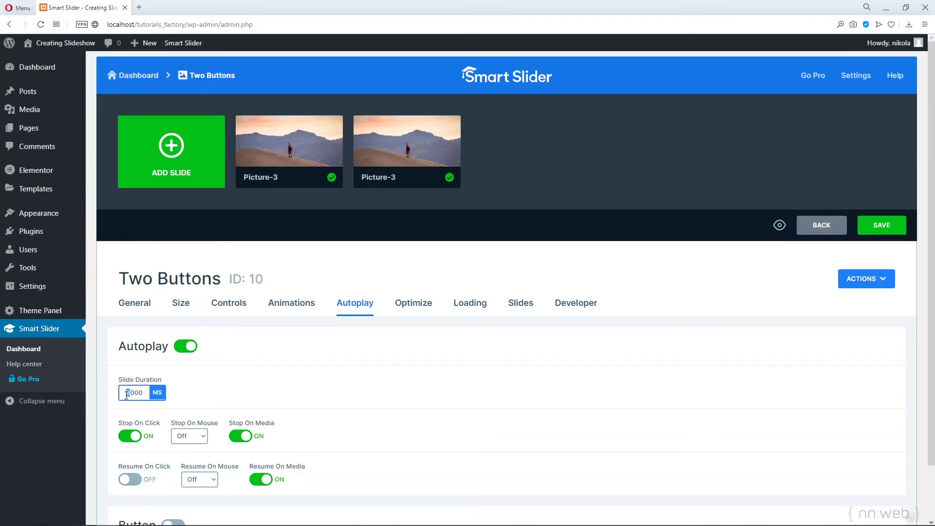
pyautogui.scroll(-2, 336, 390)
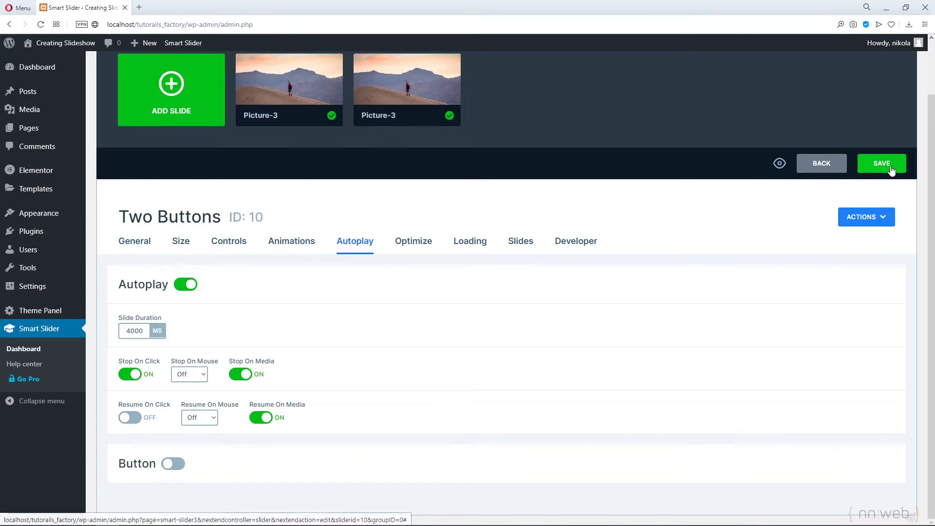
pyautogui.click(890, 165)
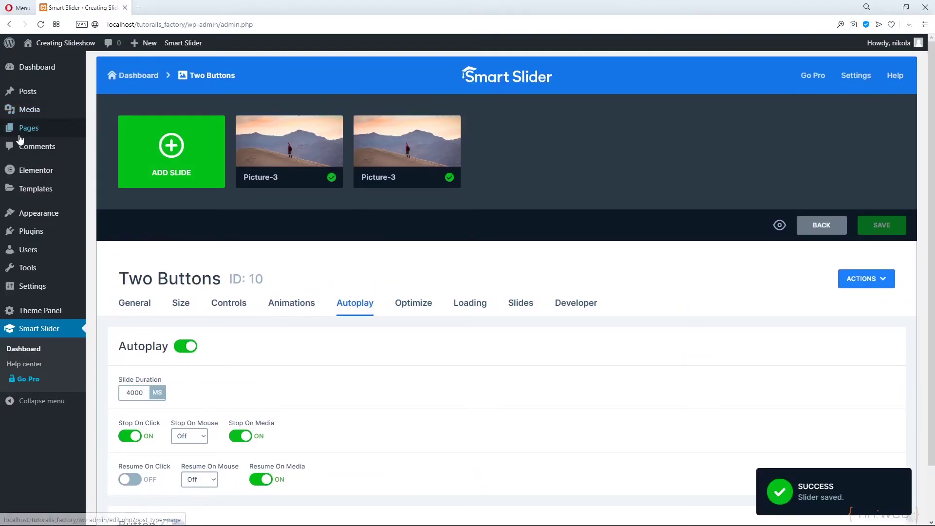
# Edit the Slideshow page in a new tab, add a Smart Slider 3 block, and switch to Elementor.
pyautogui.middleClick(22, 129)
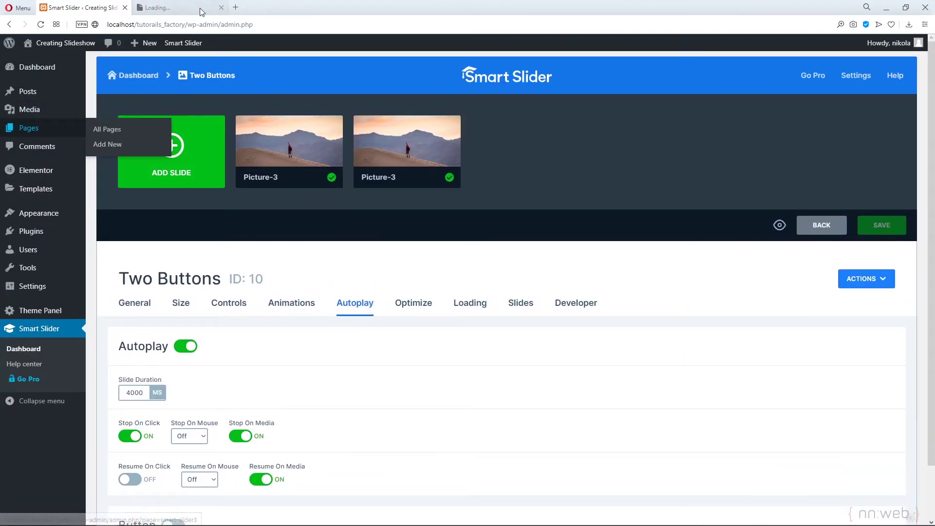
pyautogui.click(191, 6)
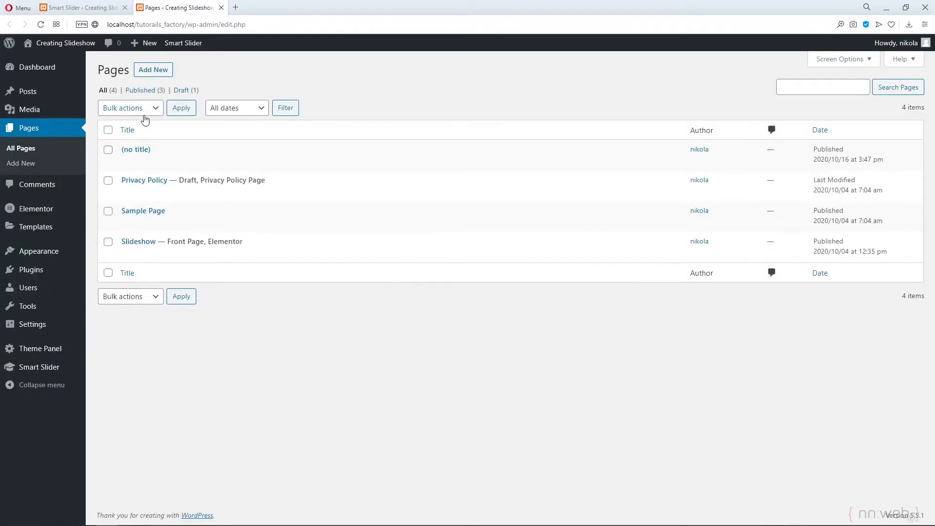
pyautogui.moveTo(181, 242)
pyautogui.click(128, 254)
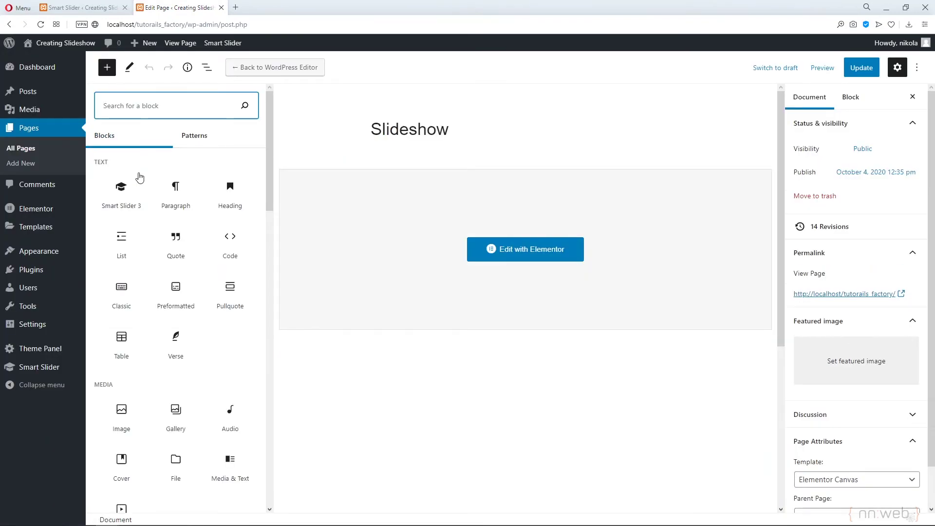
pyautogui.click(128, 189)
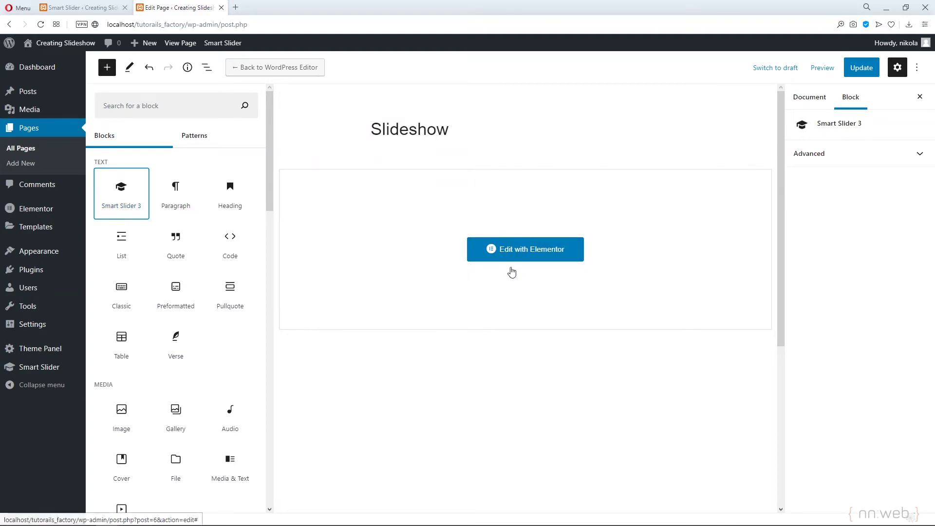
pyautogui.click(489, 255)
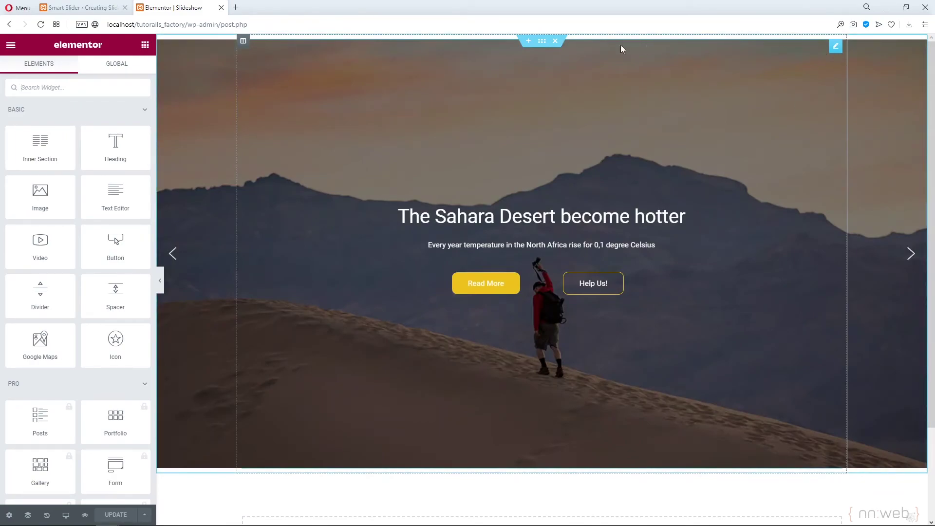
# Delete the old slider section and add a single-column section with Full Width content and No Gap columns.
pyautogui.click(555, 41)
pyautogui.click(528, 121)
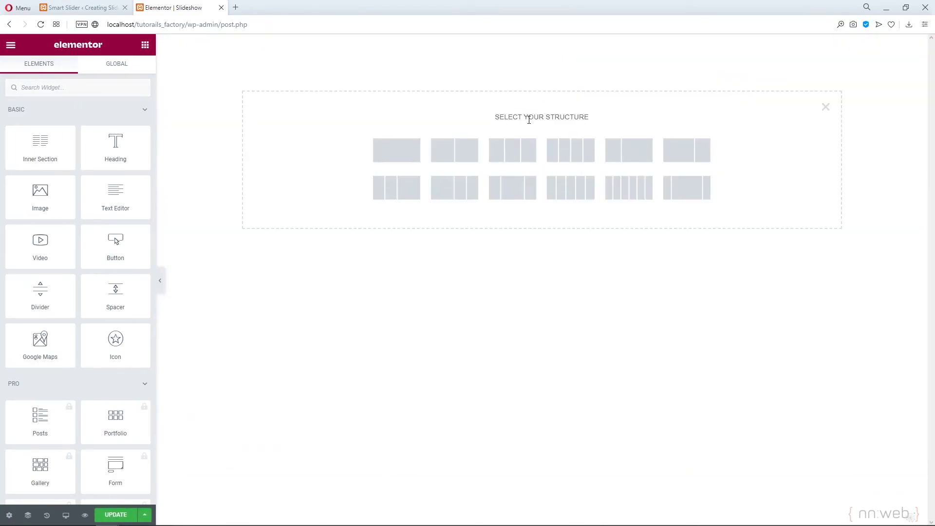
pyautogui.click(86, 88)
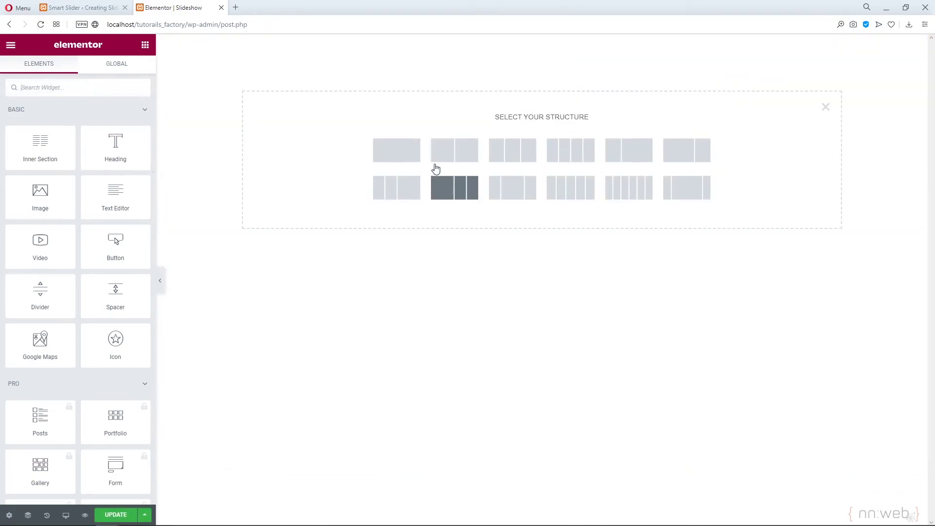
pyautogui.click(389, 150)
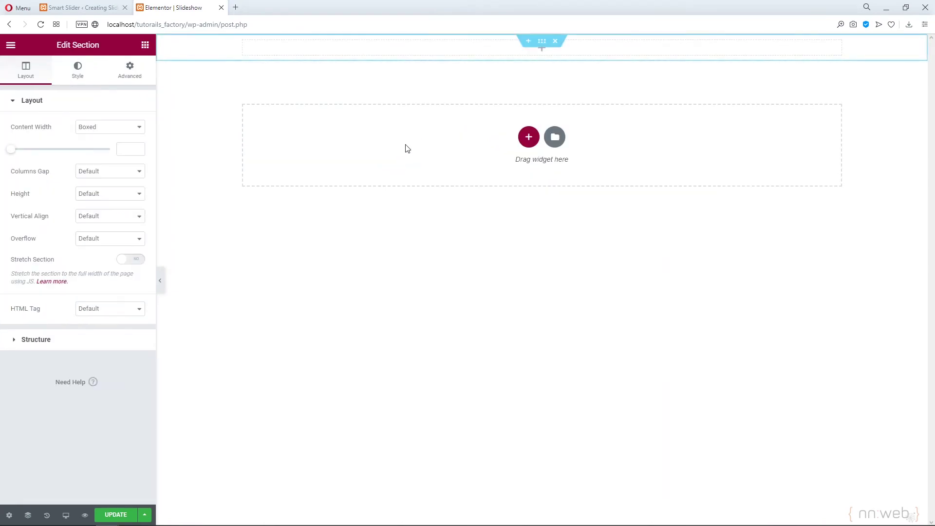
pyautogui.click(122, 128)
pyautogui.click(112, 146)
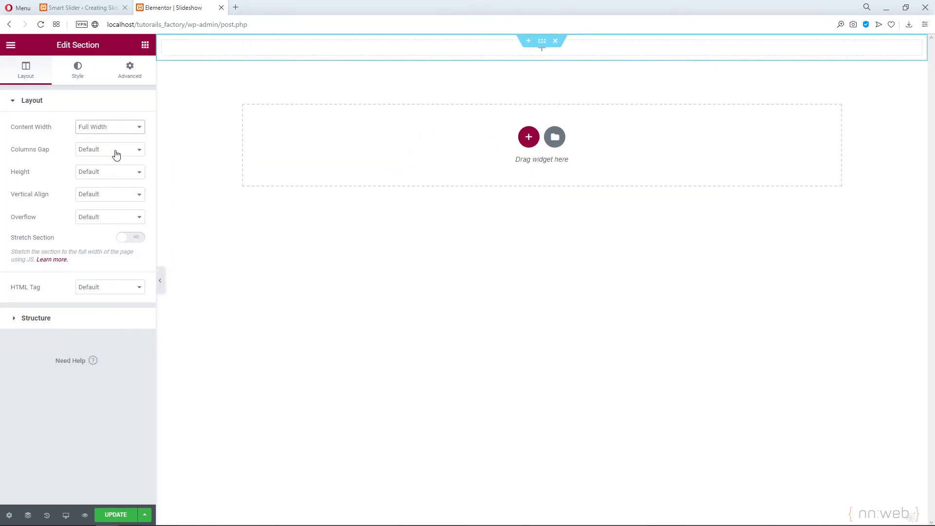
pyautogui.click(121, 150)
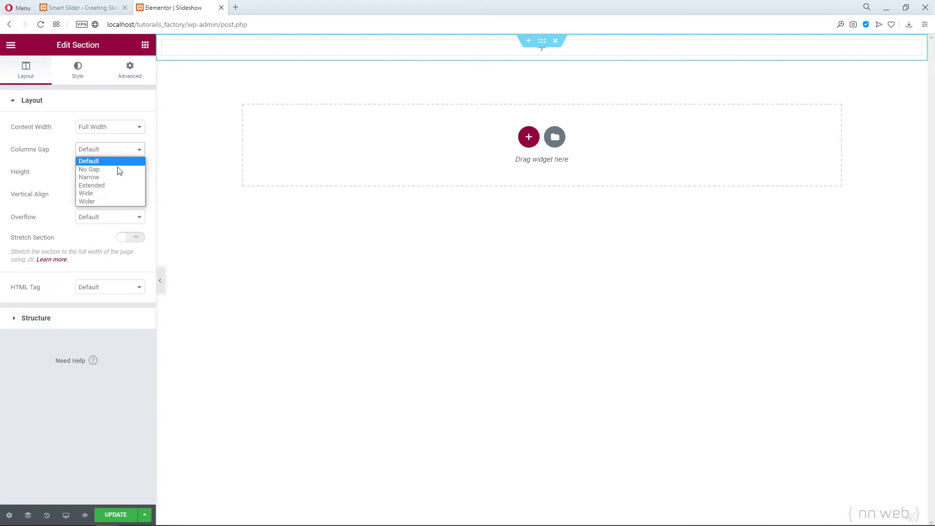
pyautogui.click(120, 170)
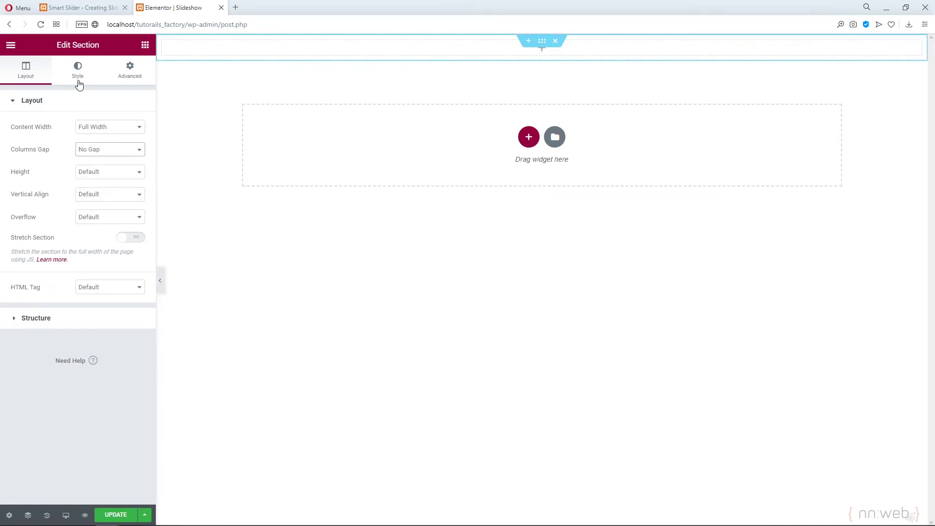
# Search the widgets for 'sm' and drop the Smart Slider widget into the empty section.
pyautogui.click(134, 68)
pyautogui.click(145, 46)
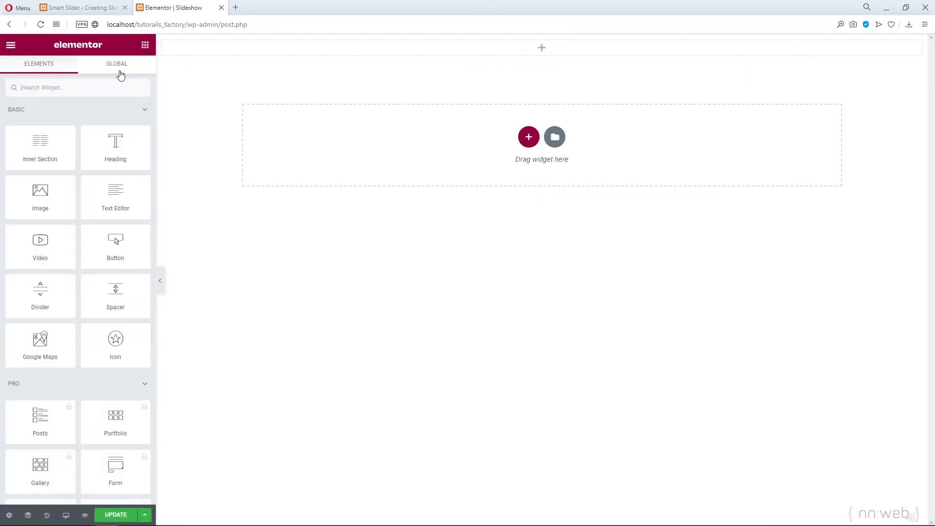
pyautogui.click(91, 88)
pyautogui.write('sm')
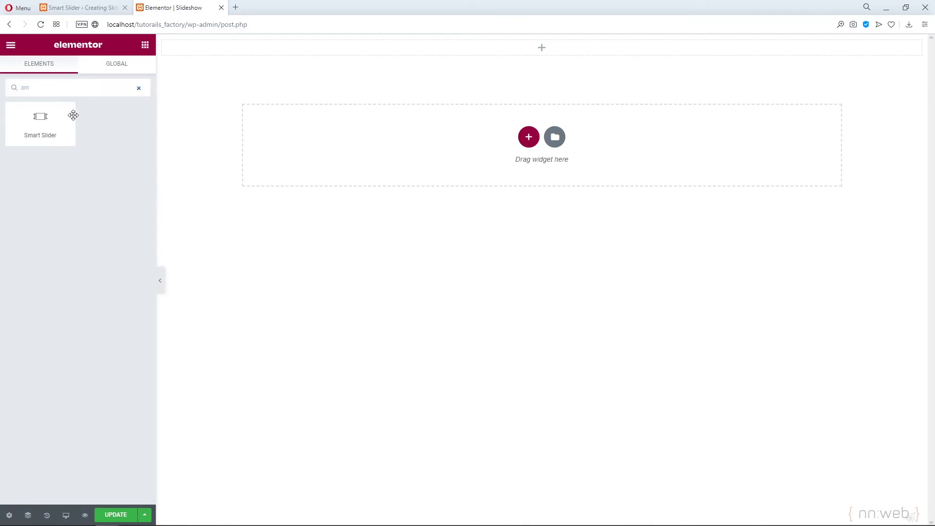
pyautogui.moveTo(46, 122); pyautogui.dragTo(466, 52)
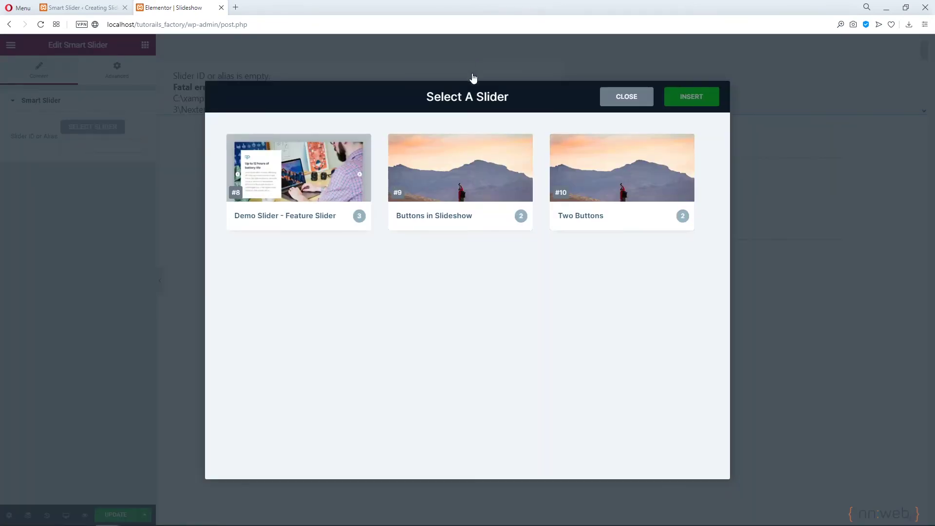
# Pick the Two Buttons slider and insert it into the Smart Slider widget.
pyautogui.click(632, 183)
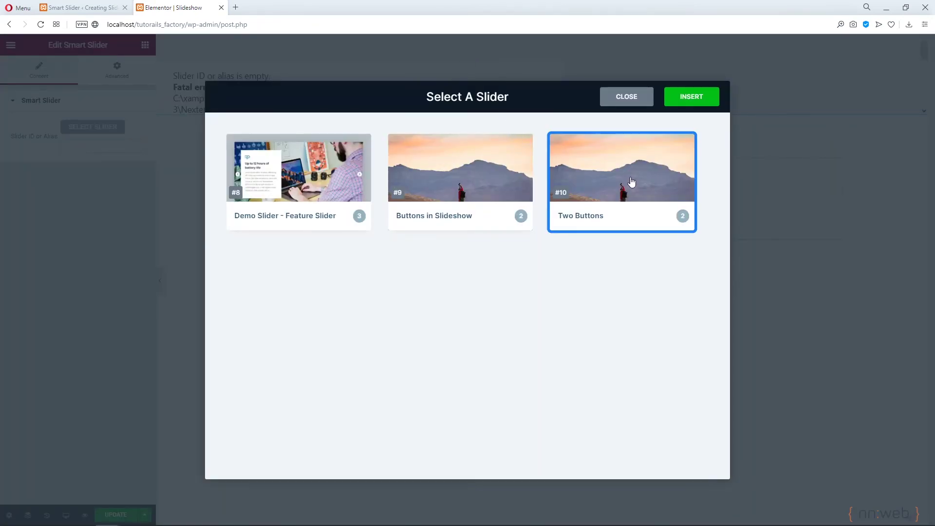
pyautogui.click(699, 95)
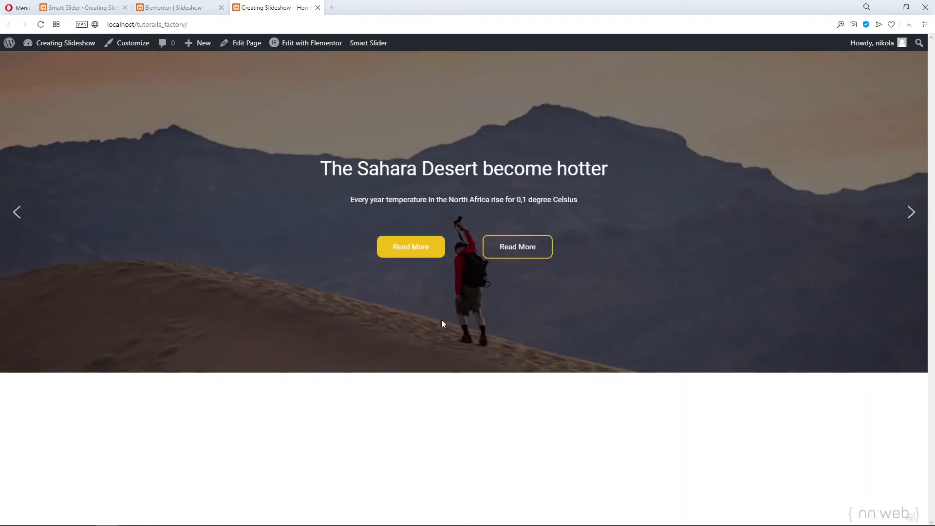
# In the Two Buttons slider's Size settings, set Min Height to 0.
pyautogui.click(81, 7)
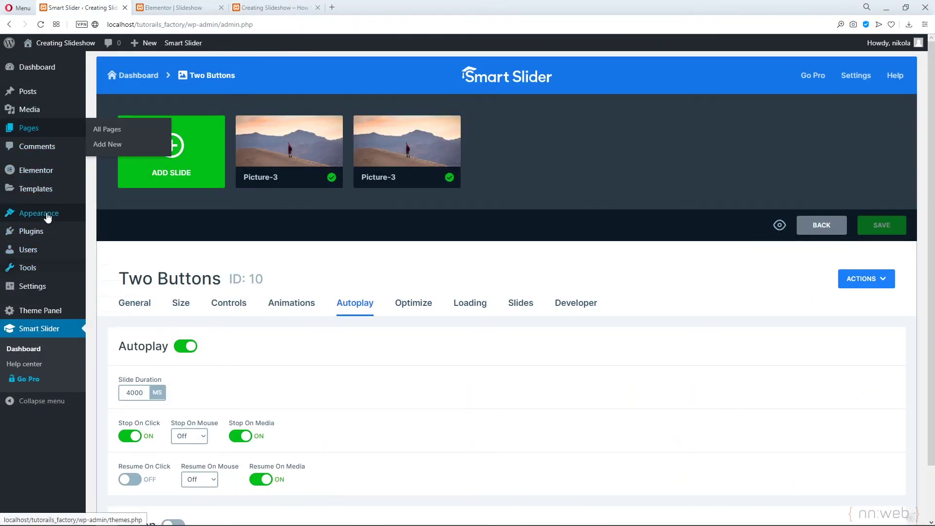
pyautogui.scroll(-1, 204, 327)
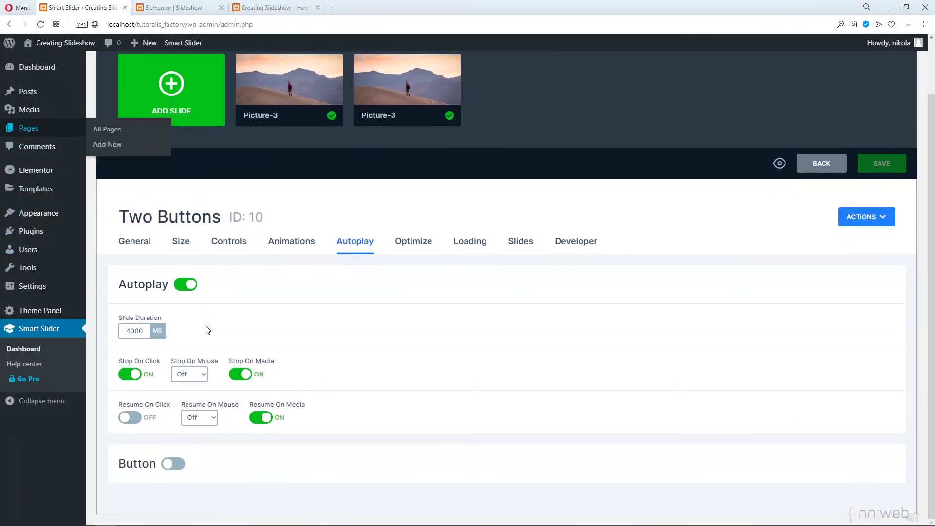
pyautogui.click(140, 242)
pyautogui.scroll(-4, 198, 280)
pyautogui.scroll(4, 189, 256)
pyautogui.click(185, 242)
pyautogui.scroll(-4, 204, 277)
pyautogui.scroll(-1, 212, 288)
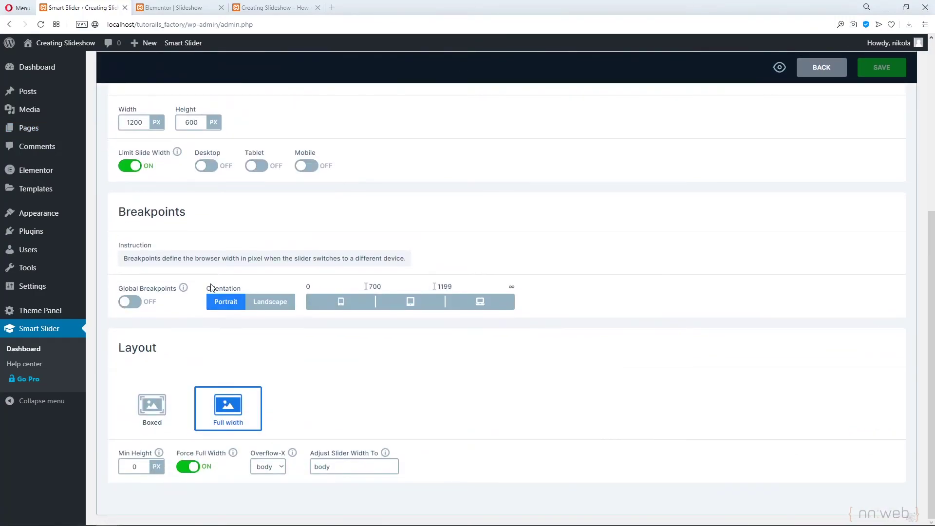
pyautogui.click(139, 467)
pyautogui.press('BackSpace')
pyautogui.click(163, 486)
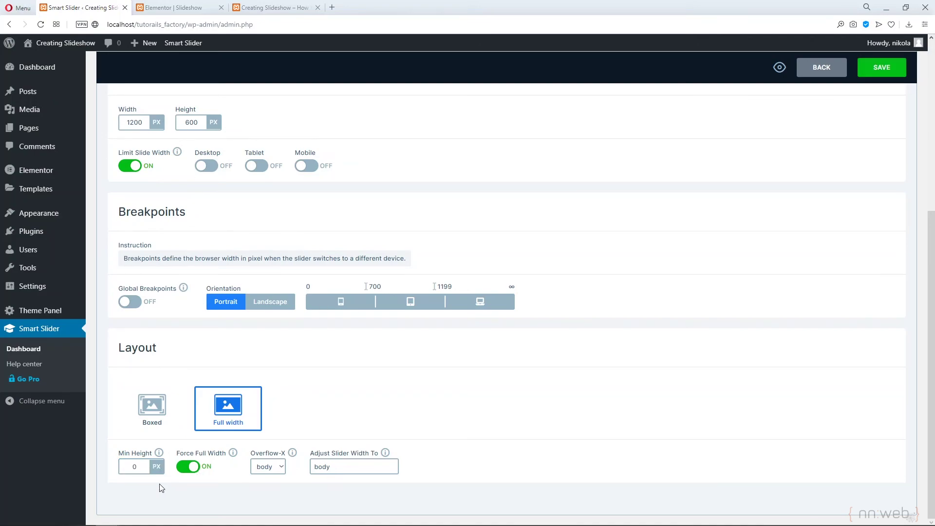
# Choose the 800 px height preset and save the slider.
pyautogui.click(192, 120)
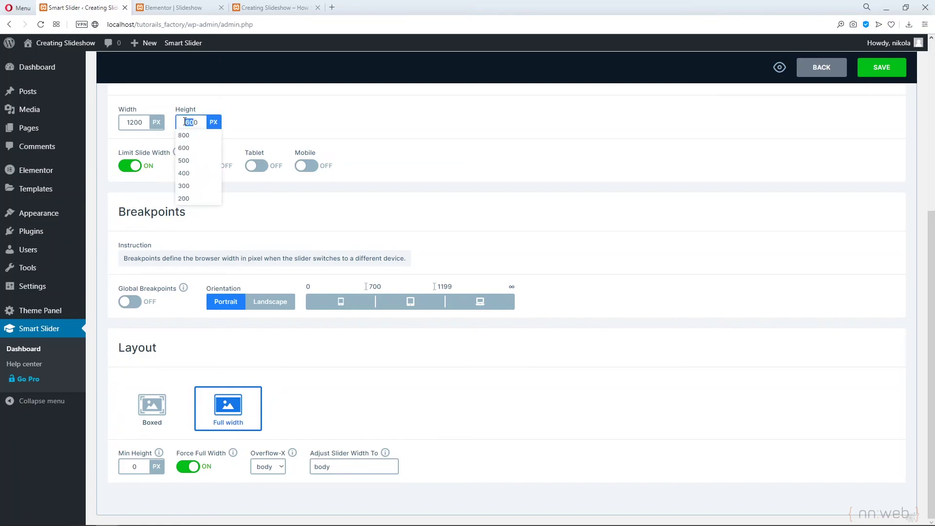
pyautogui.click(190, 141)
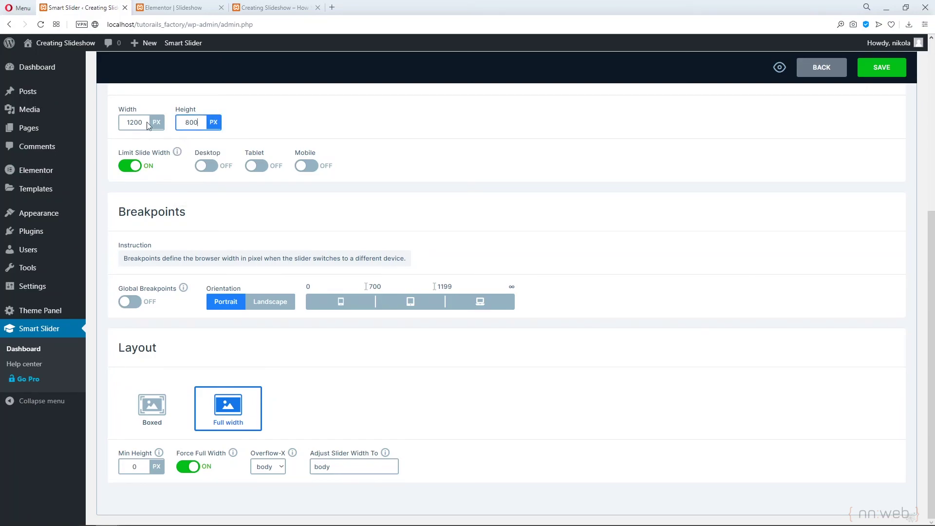
pyautogui.scroll(1, 222, 129)
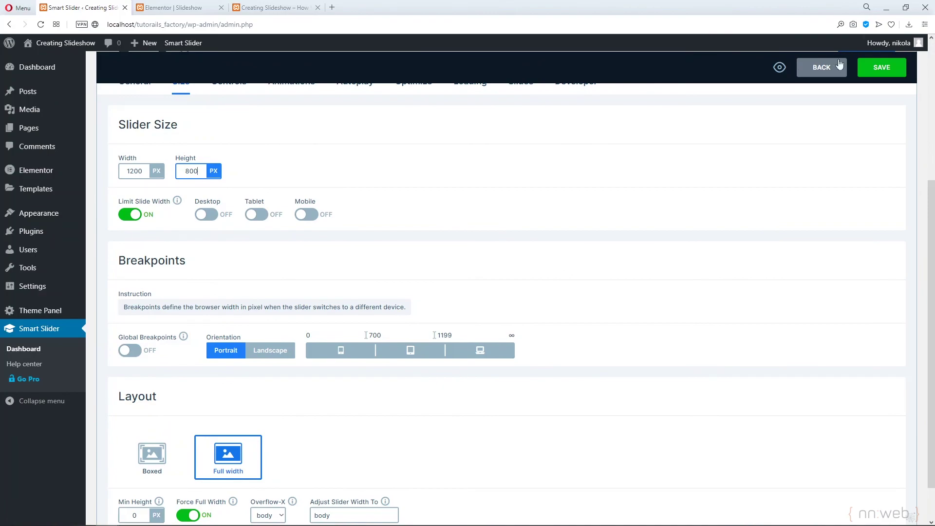
pyautogui.click(881, 68)
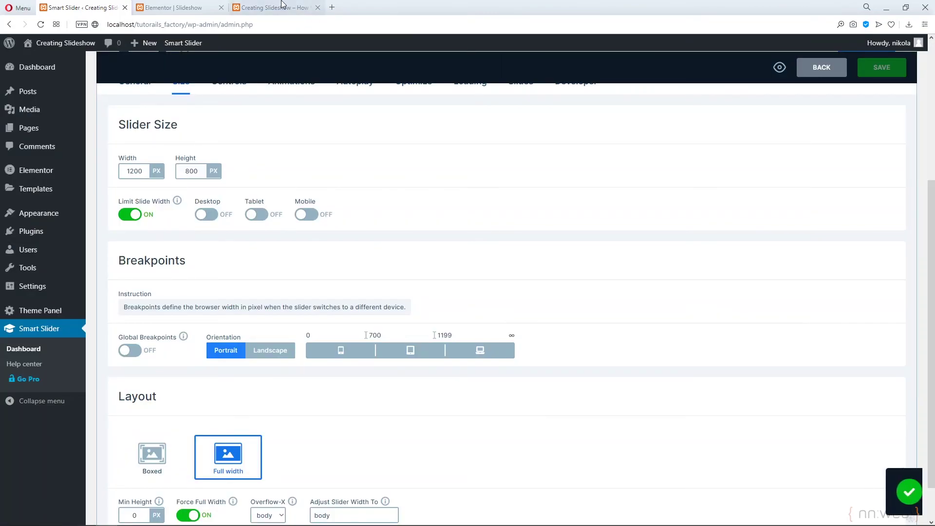
pyautogui.click(273, 7)
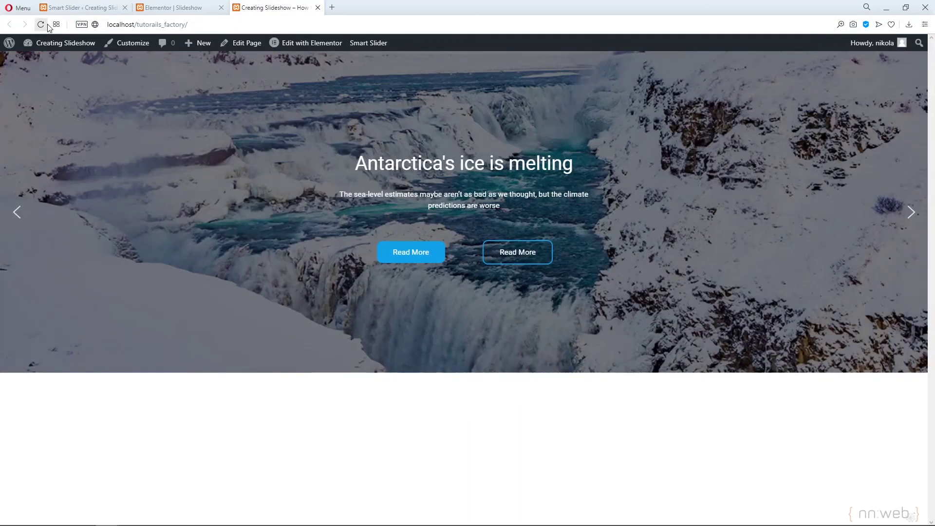
# Reload the live Slideshow page and advance the slider through Antarctica, Sahara and Antarctica.
pyautogui.click(41, 25)
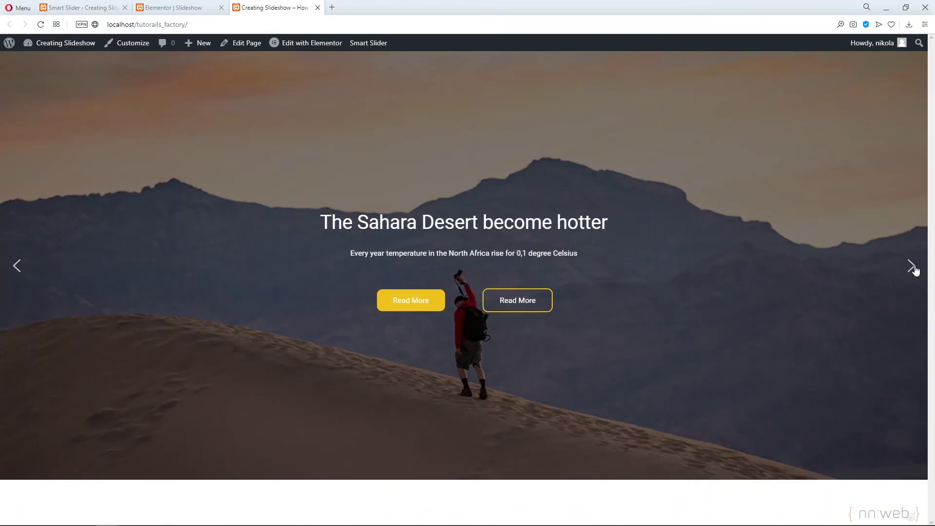
pyautogui.click(914, 268)
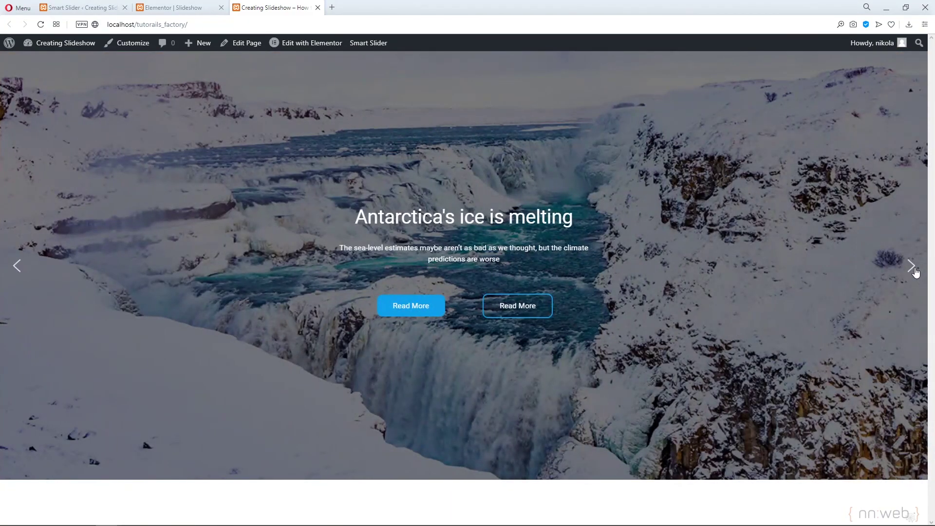
pyautogui.click(914, 268)
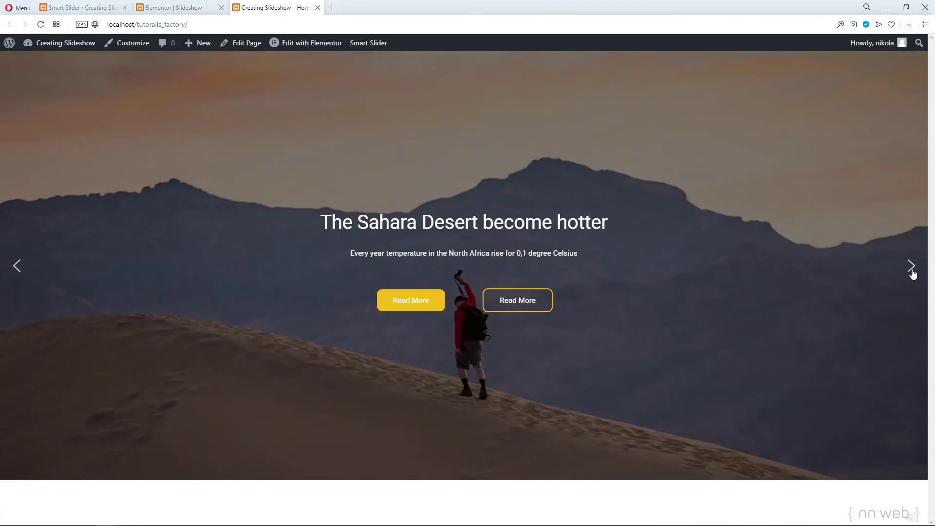
pyautogui.click(912, 272)
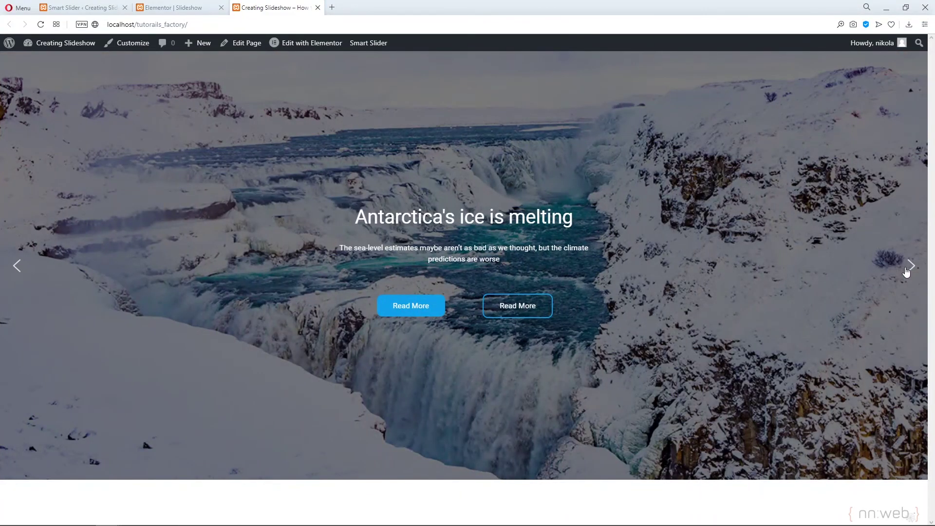